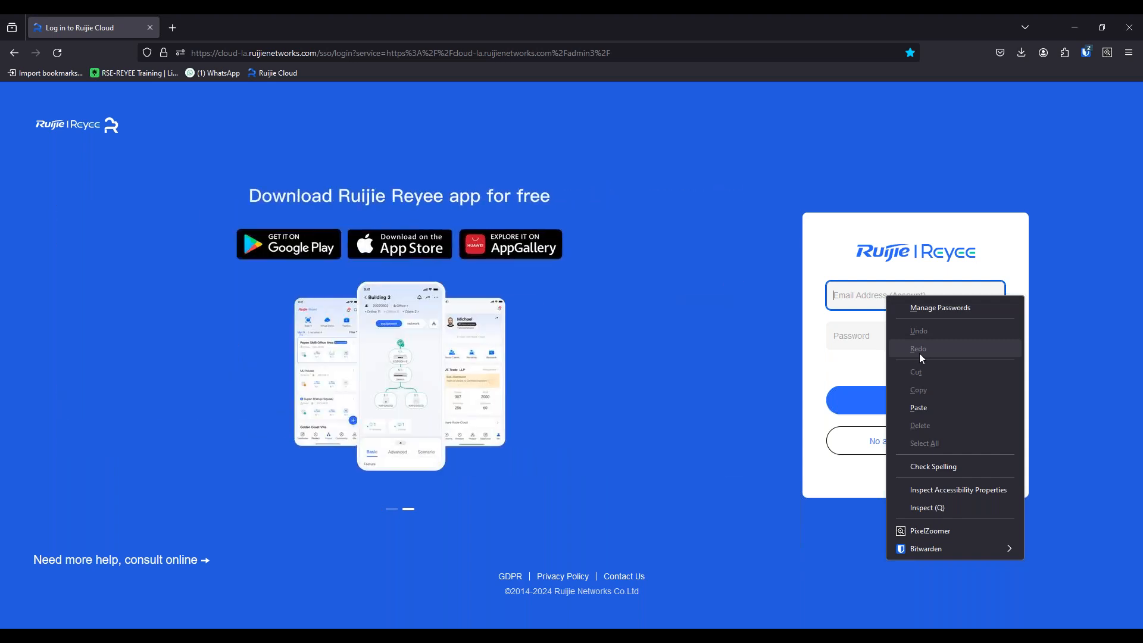
Sign in to Ruijie Cloud by auto-filling the e-mail address and password from the saved Ruijie entry.
mouse_move(952, 550)
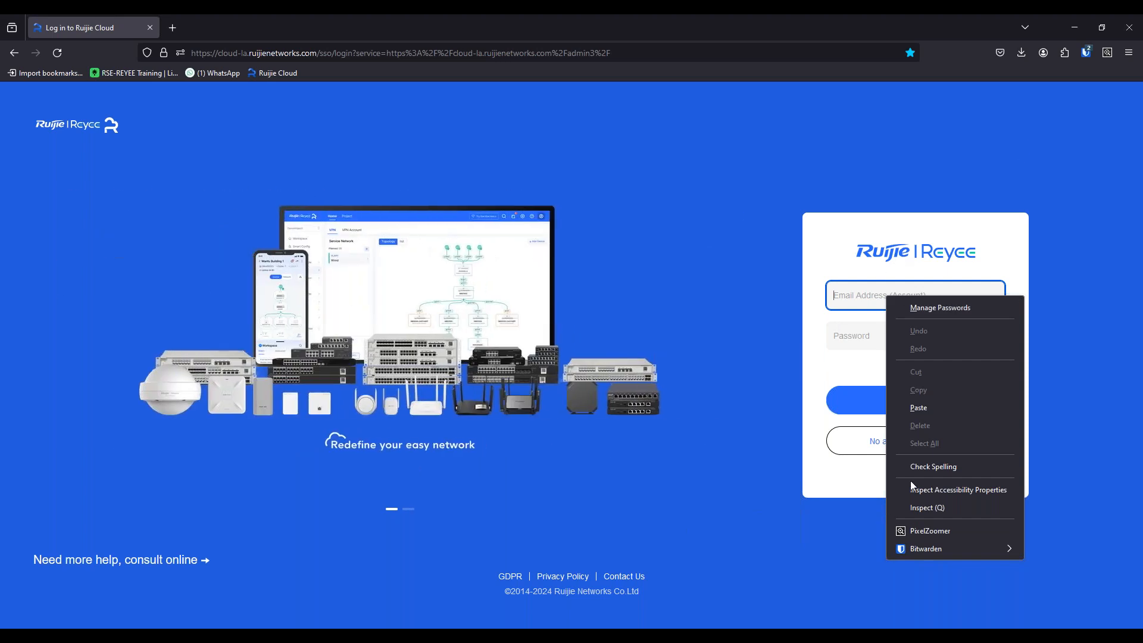
left_click(883, 277)
left_click(834, 288)
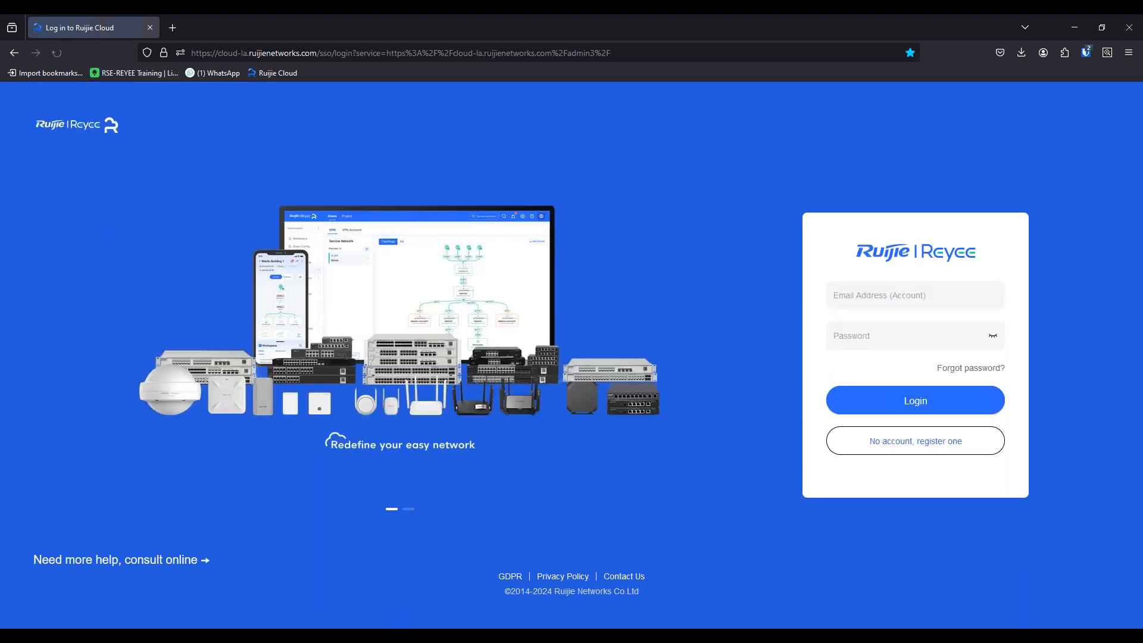
right_click(902, 287)
mouse_move(949, 538)
mouse_move(854, 528)
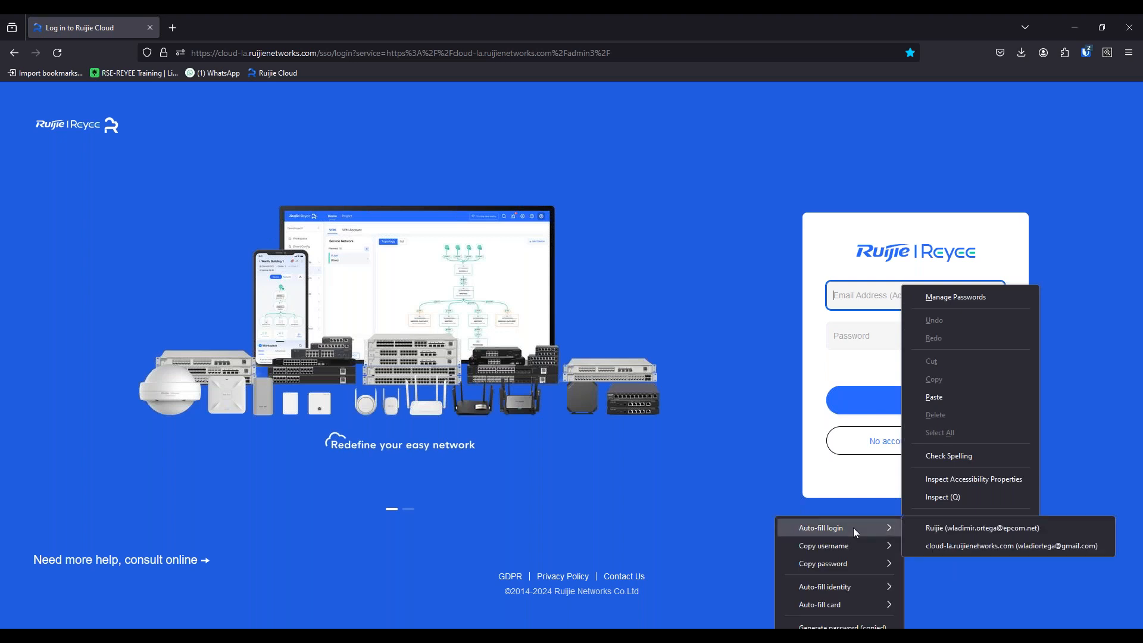
left_click(928, 528)
left_click(926, 400)
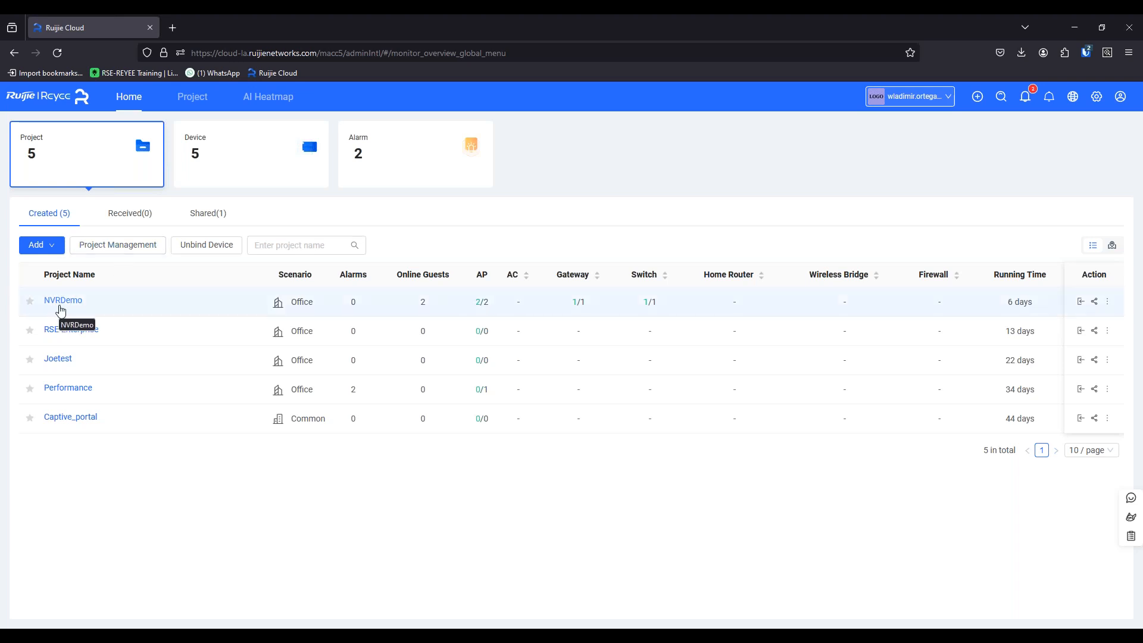
Open the NVRDemo project and show the NVR list among its smart clients.
left_click(62, 301)
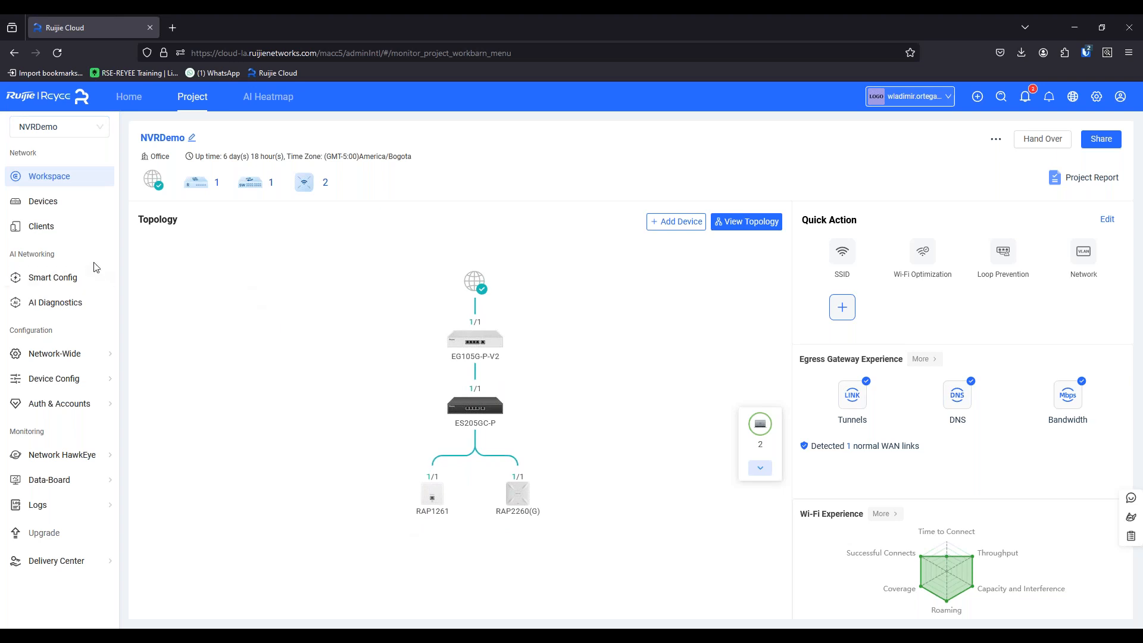
left_click(56, 230)
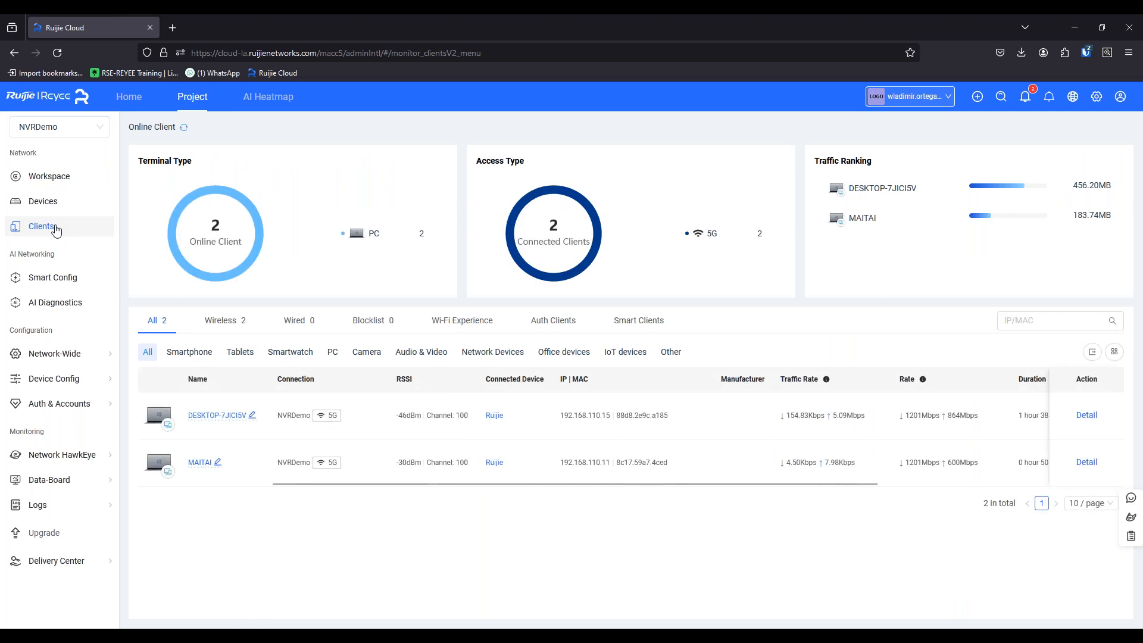
left_click(626, 322)
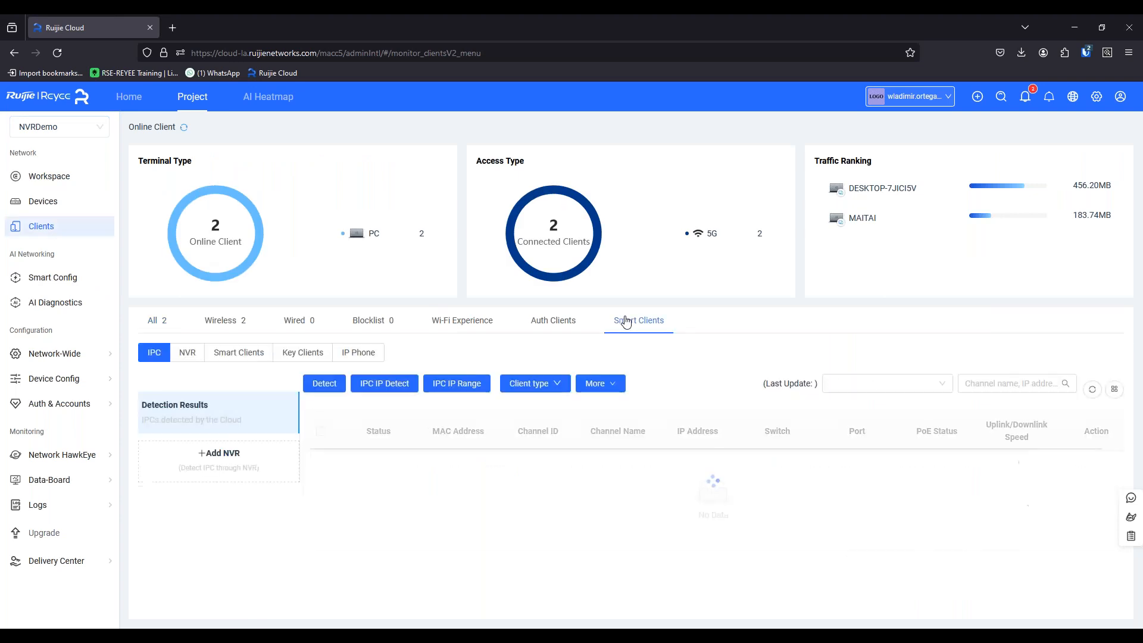
left_click(190, 354)
left_click(152, 353)
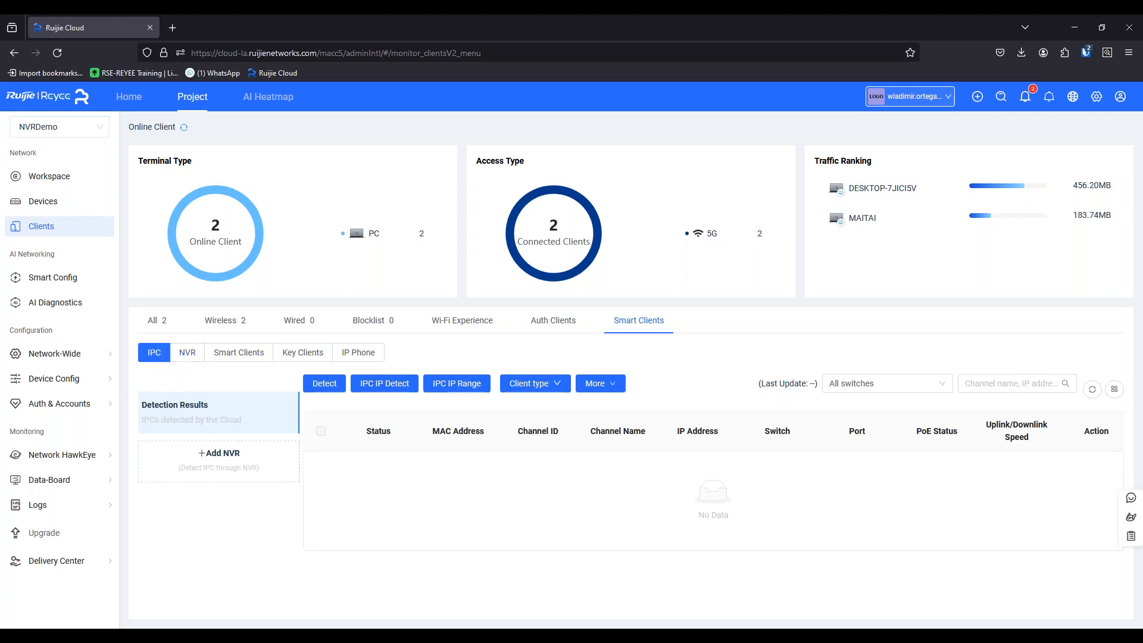
left_click(188, 364)
Start adding an NVR, show its usage guide and accept the user agreement.
left_click(165, 384)
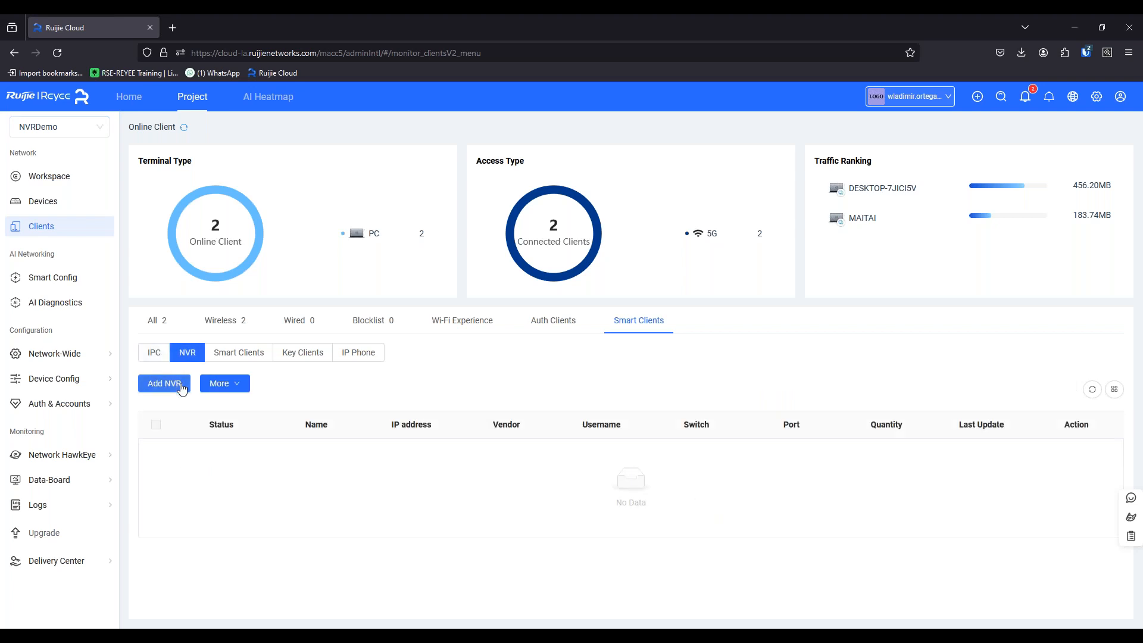
scroll(487, 450, "down", 3)
scroll(468, 237, "up", 3)
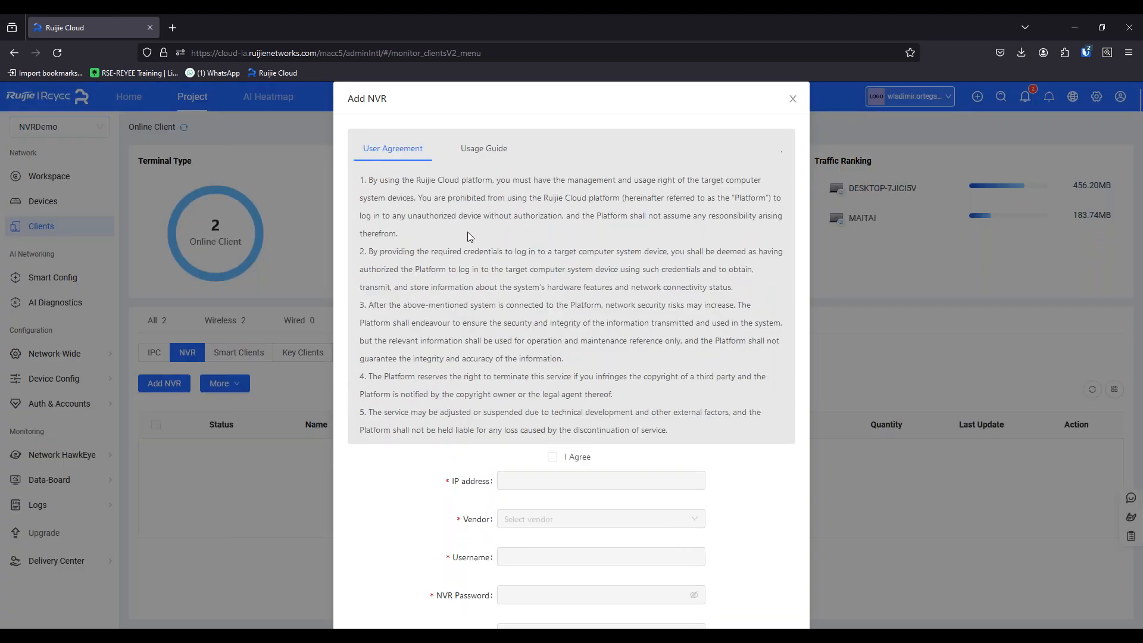
left_click(461, 151)
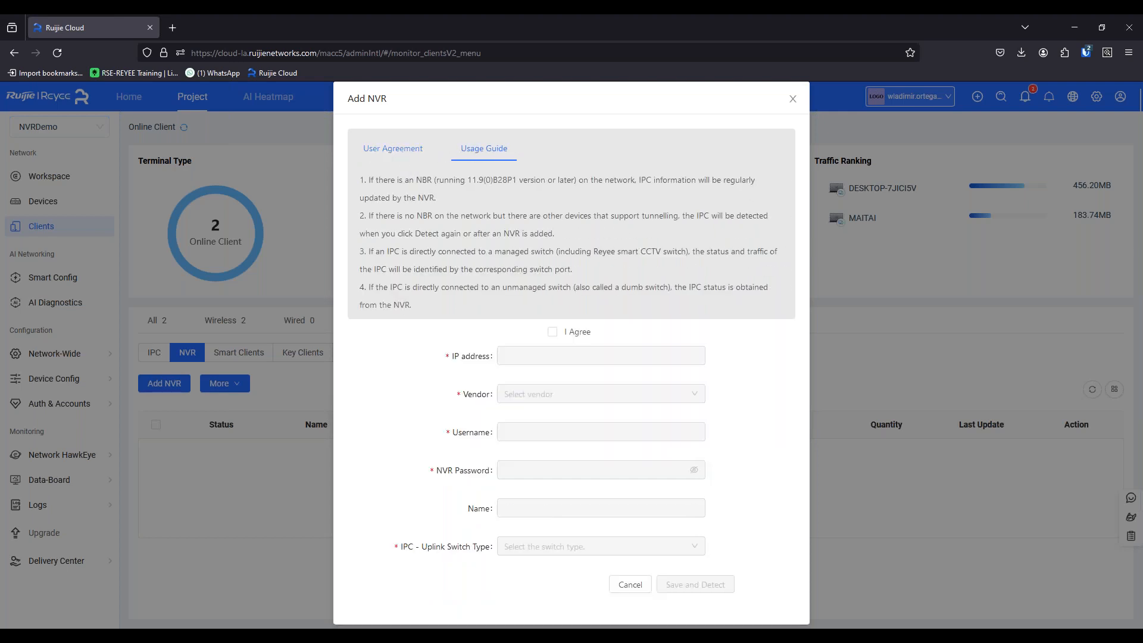
left_click(552, 332)
Set the new NVR's IP address to 192.168.110.10 and its vendor to EPCOM.
left_click(533, 356)
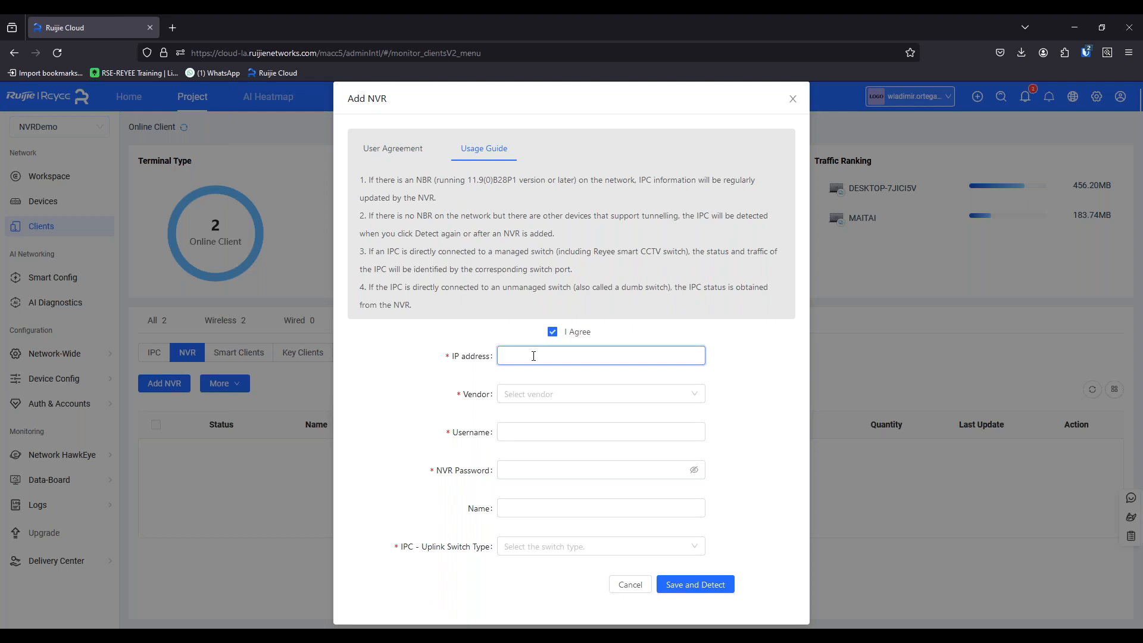
type("192.168.110.10")
left_click(541, 399)
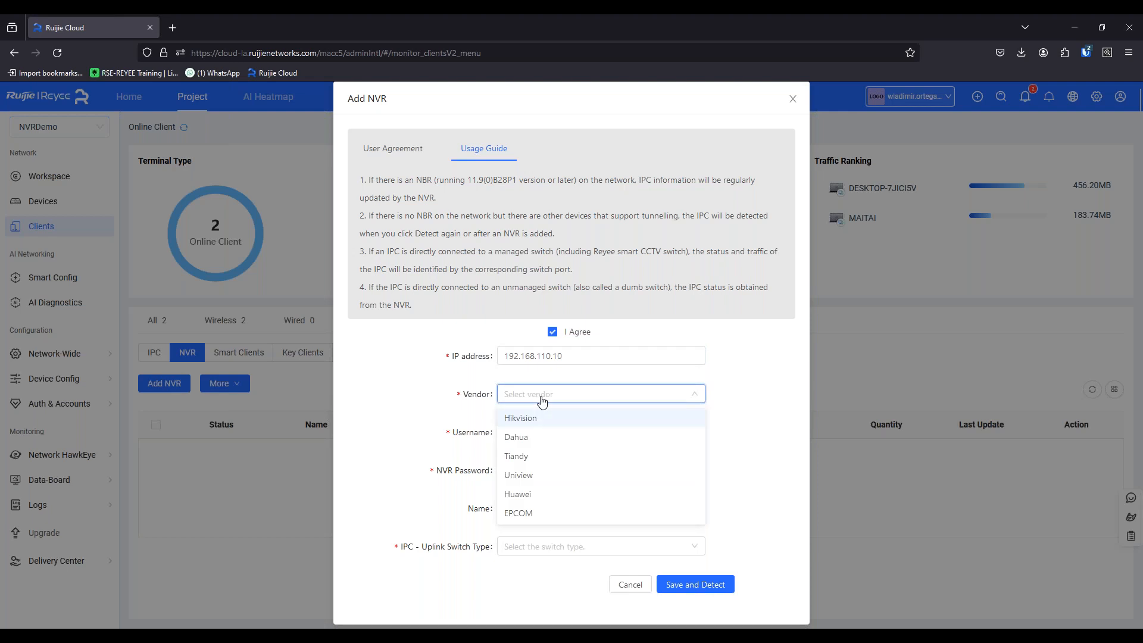
left_click(584, 357)
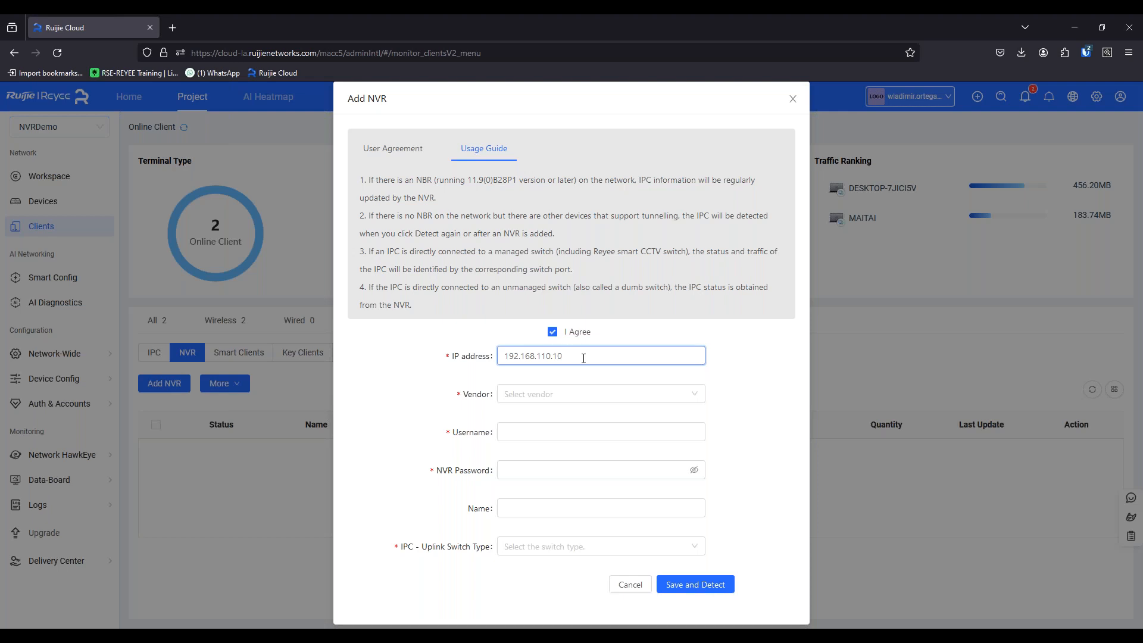
left_click(541, 398)
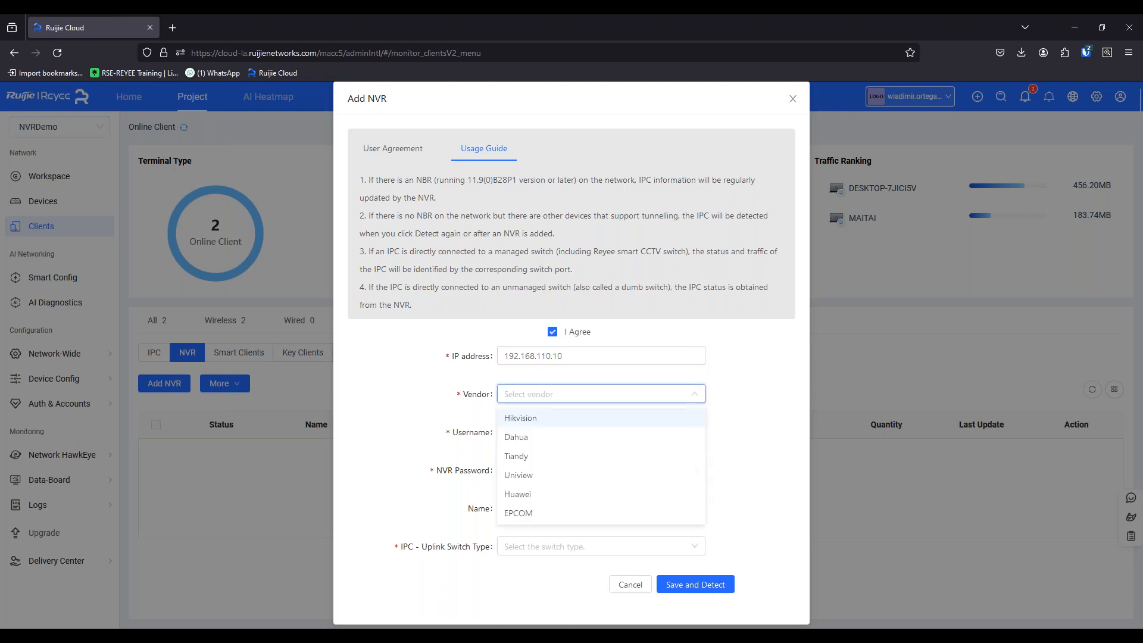
left_click(523, 519)
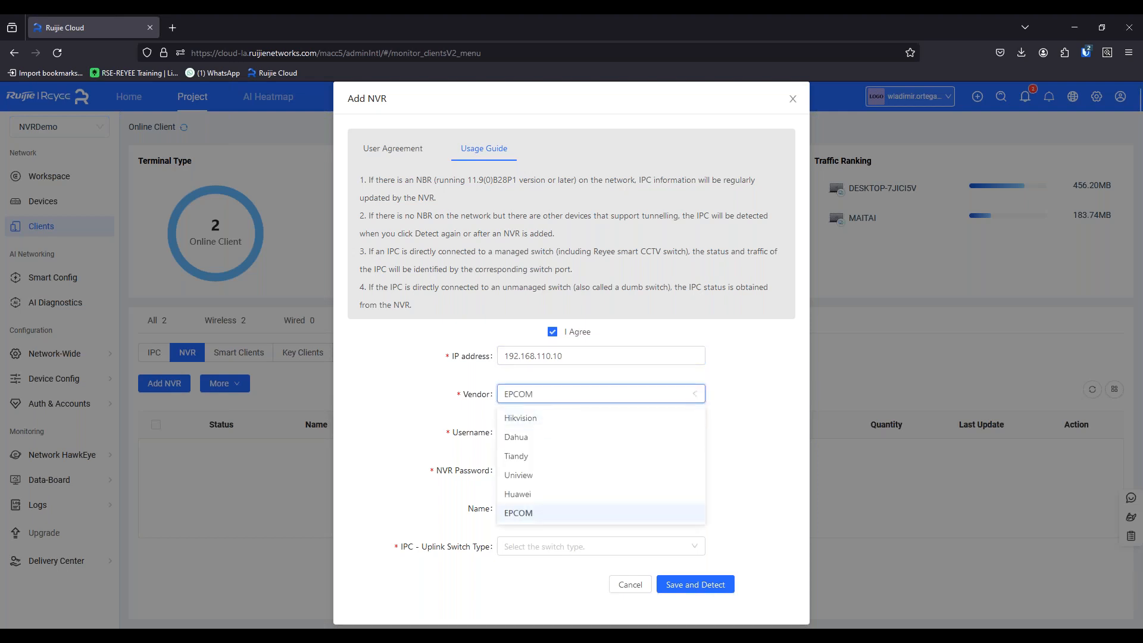
Enter admin as the NVR's username and fill in the NVR password.
left_click(537, 434)
type("admin")
key("Tab")
type("********")
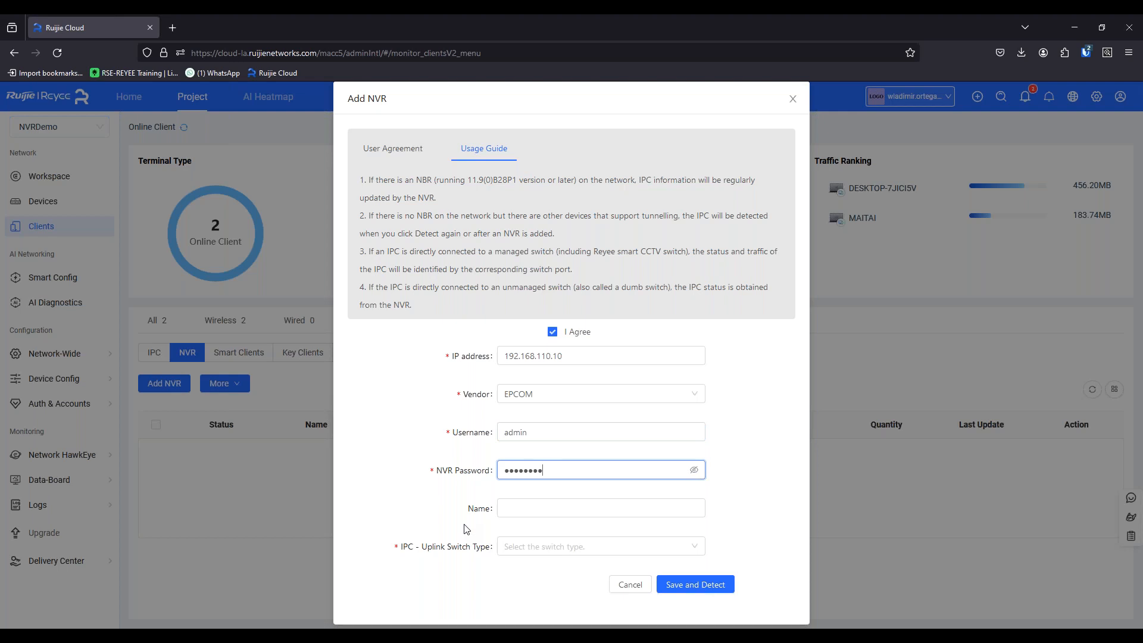
Name the new NVR NVRDemo.
left_click(551, 502)
type("NvrD")
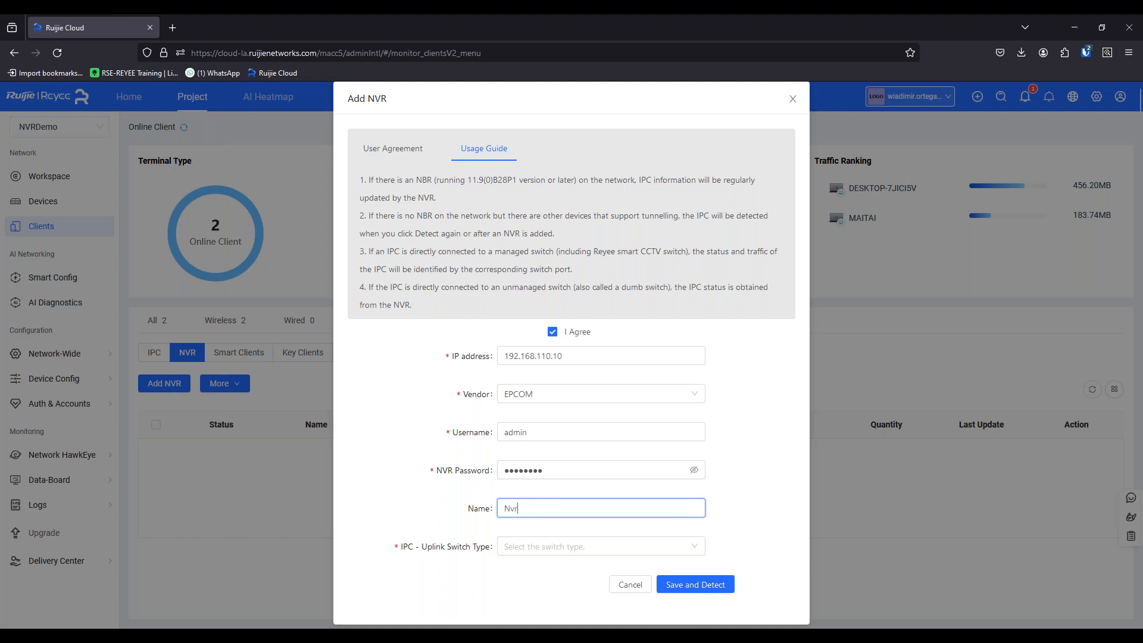
key("BackSpace")
key("BackSpace")
key("BackSpace")
type("BVR")
key("BackSpace")
key("BackSpace")
key("BackSpace")
type("VRDemo")
Set the IPC uplink switch type to Managed switch, save and detect the NVR, and refresh the NVR list.
left_click(513, 546)
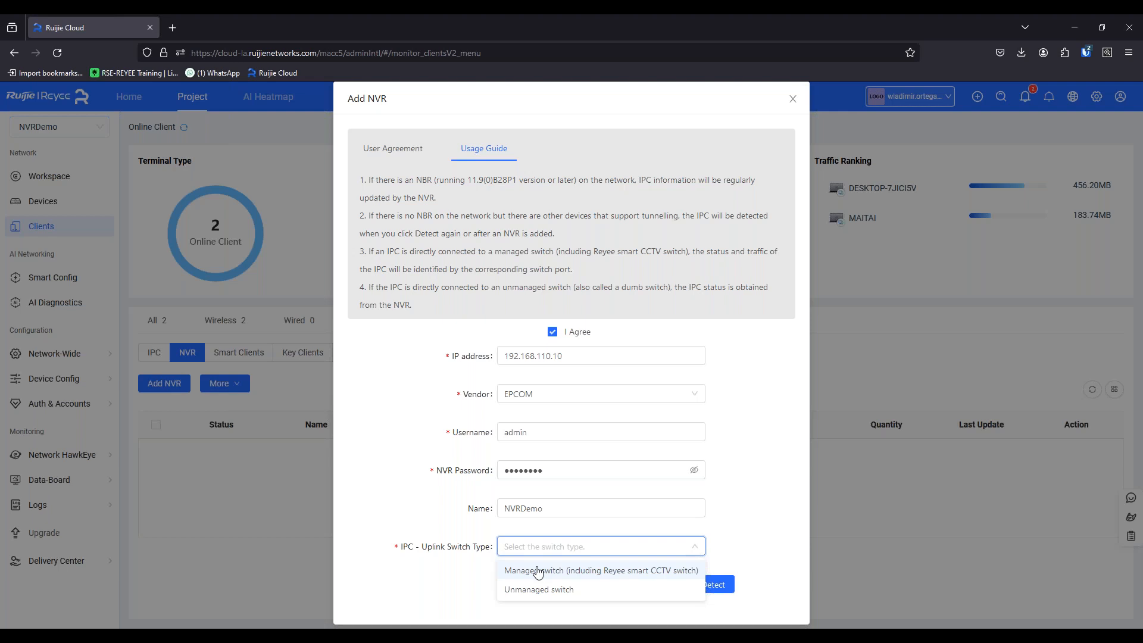
left_click(538, 571)
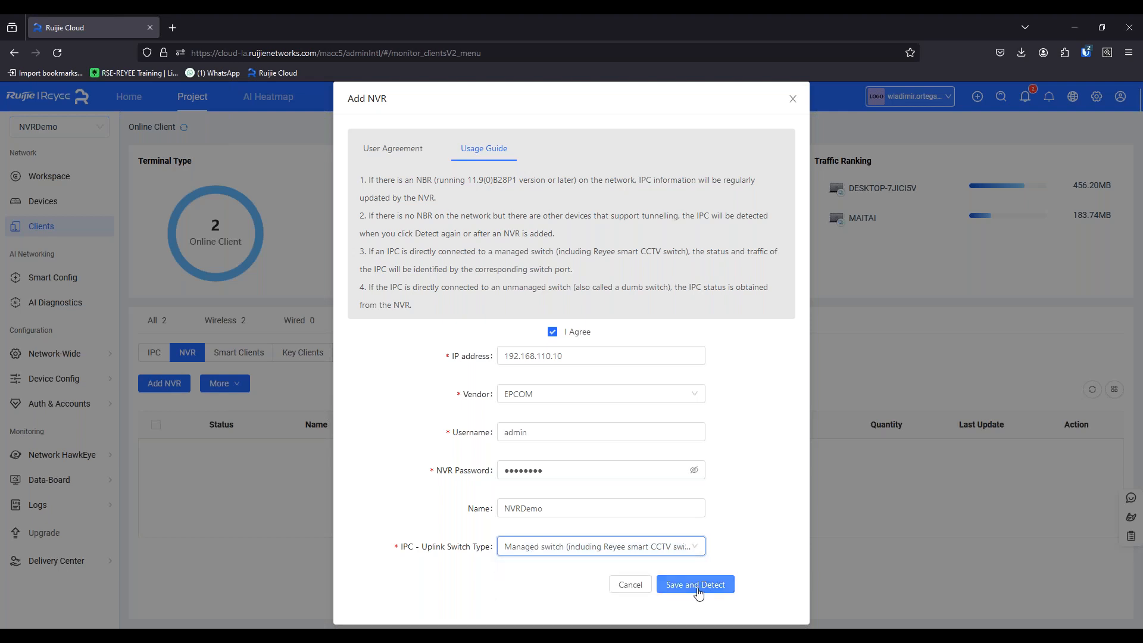
left_click(698, 588)
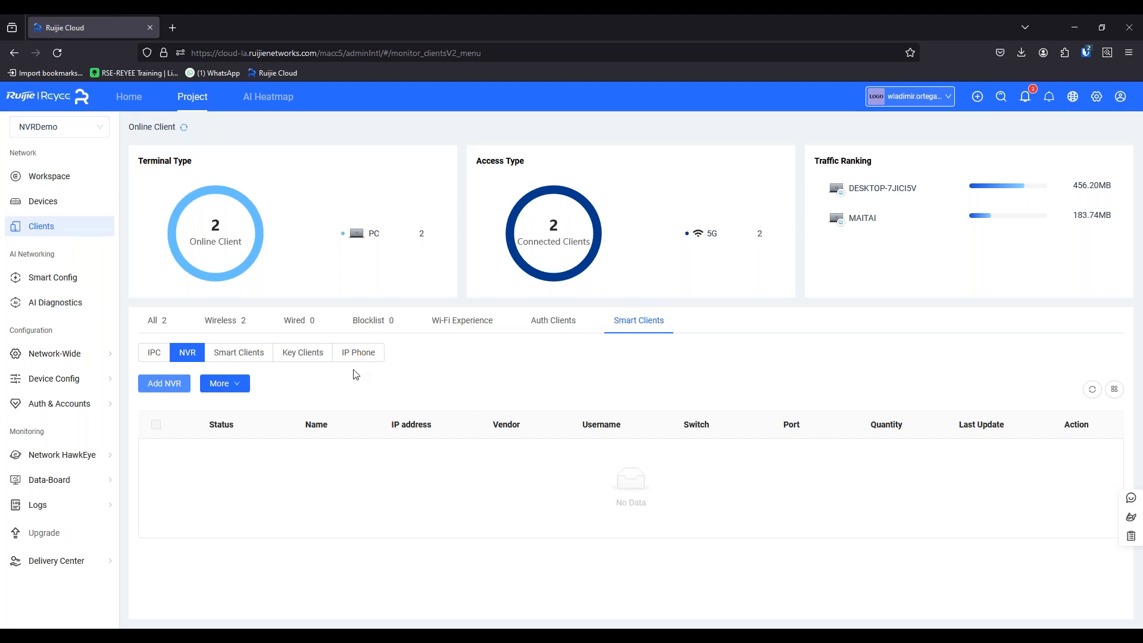
left_click(1091, 390)
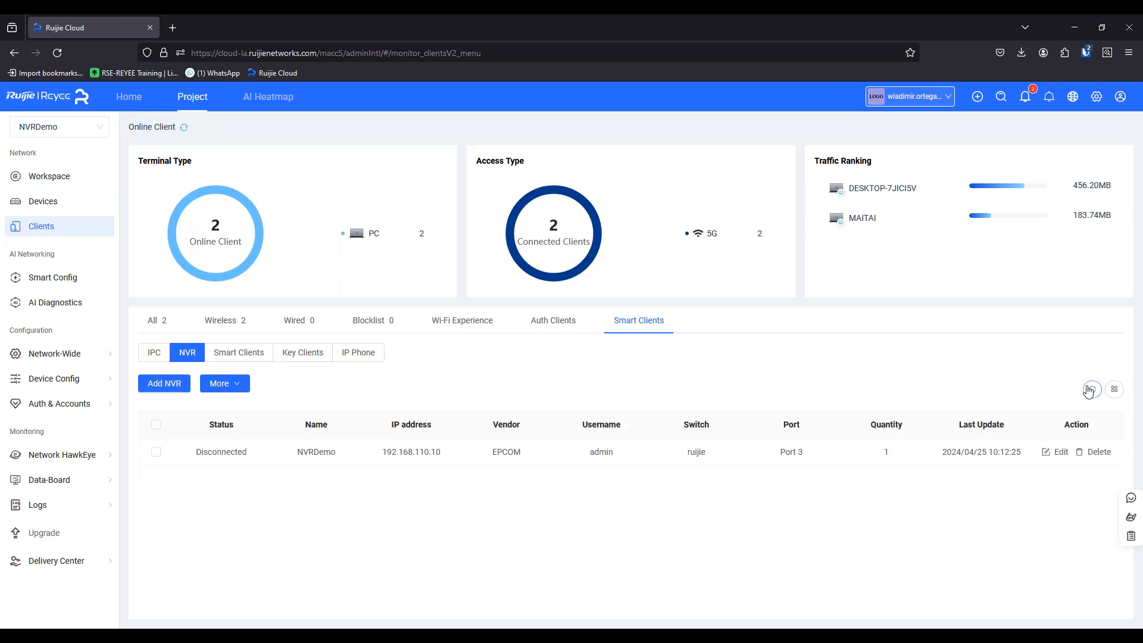
Check the cameras detected through the NVRDemo recorder, and return to the NVR list and refresh it.
left_click(158, 353)
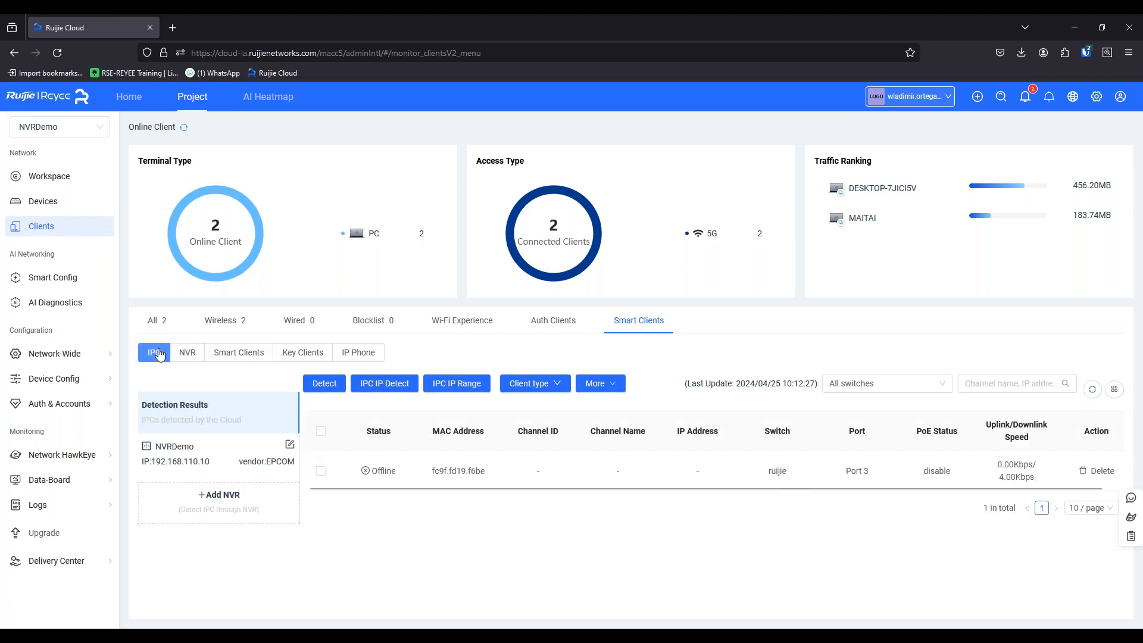
left_click(199, 463)
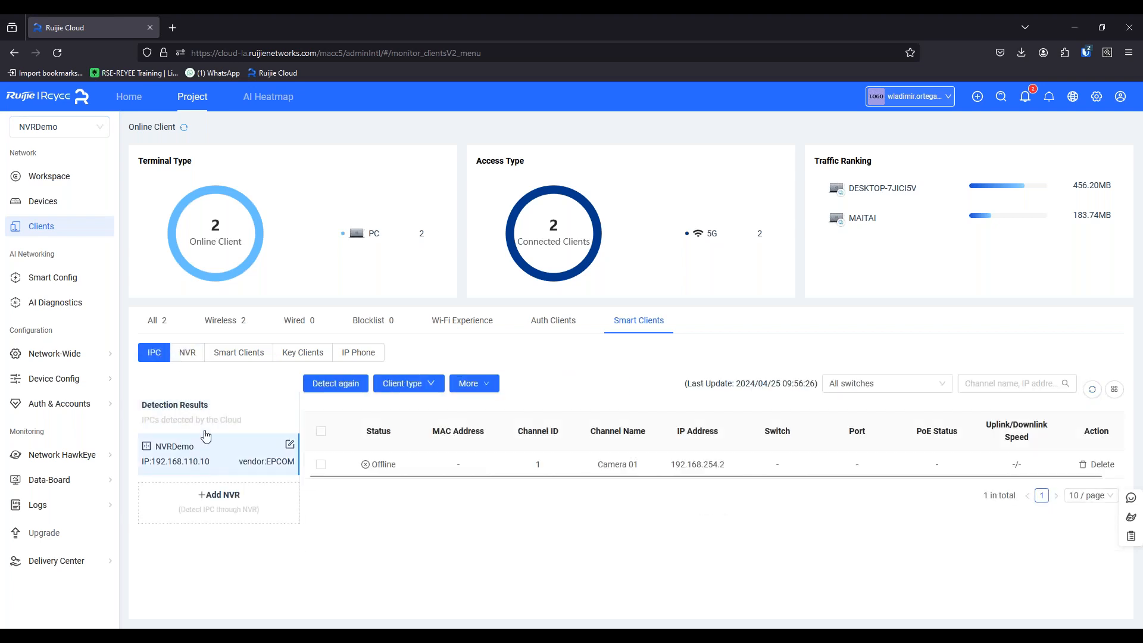
left_click(190, 354)
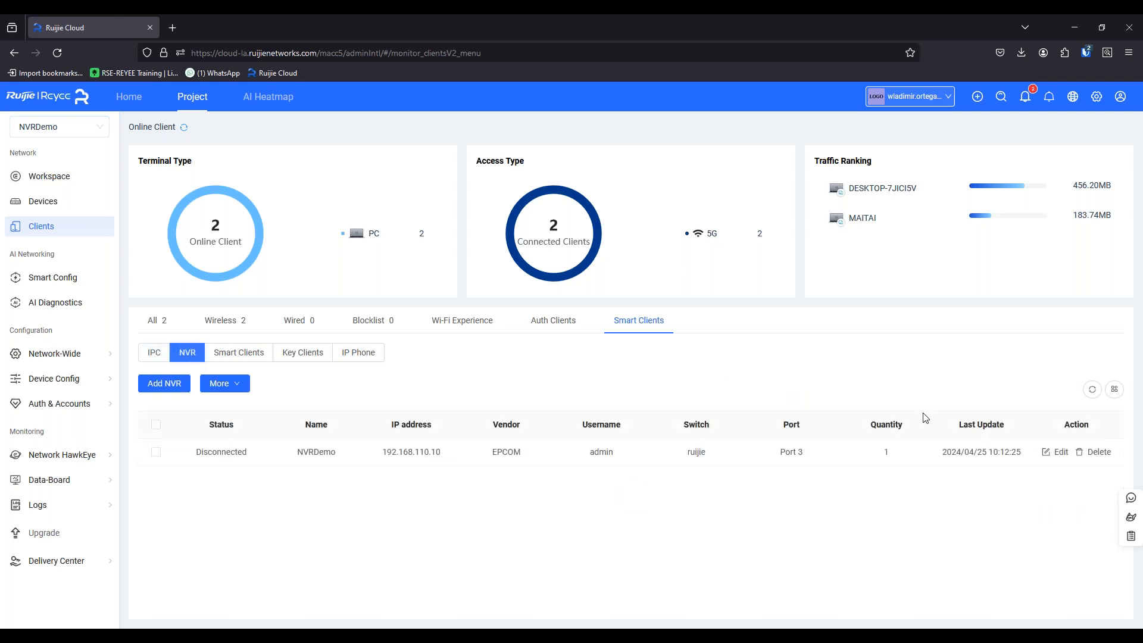
left_click(1092, 390)
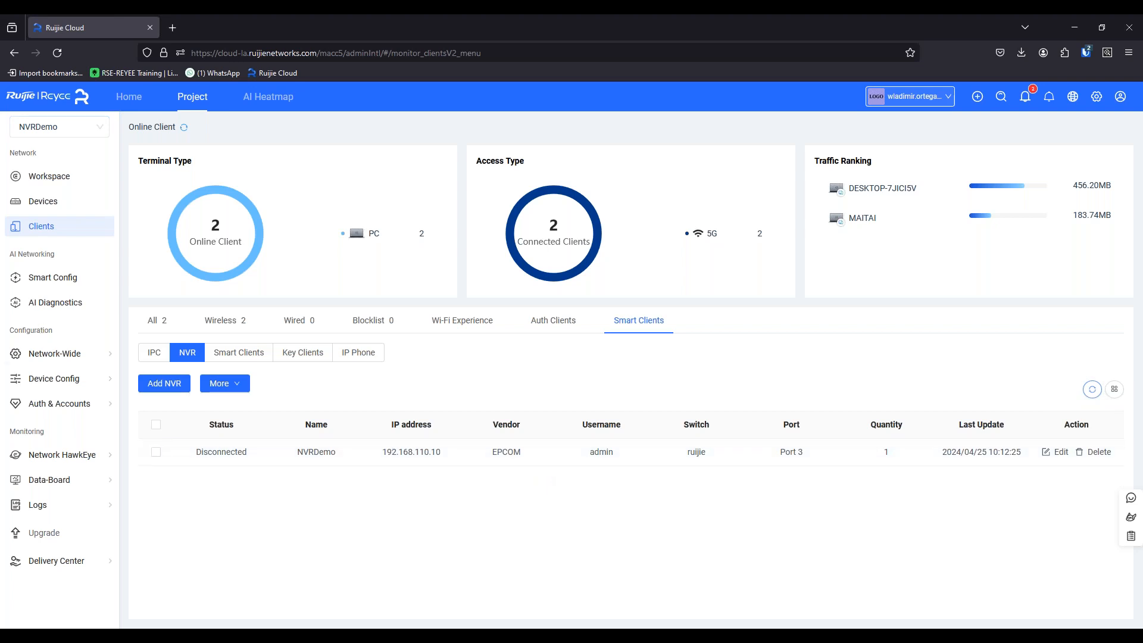
View the project's actual topology from the workspace to examine how the NVR is connected.
left_click(41, 200)
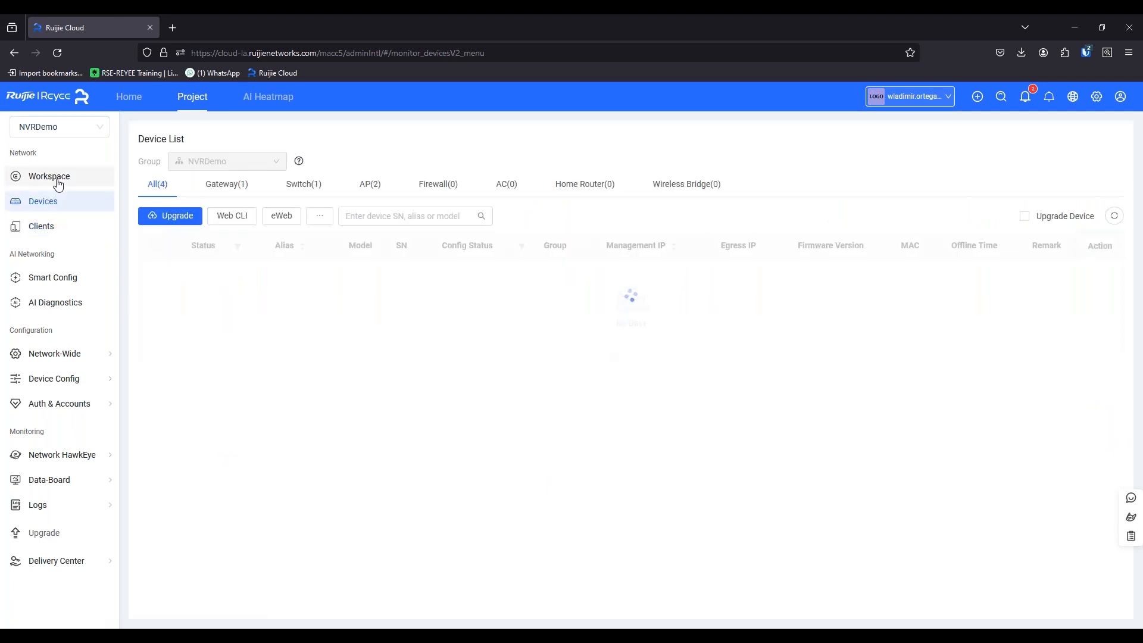
left_click(58, 178)
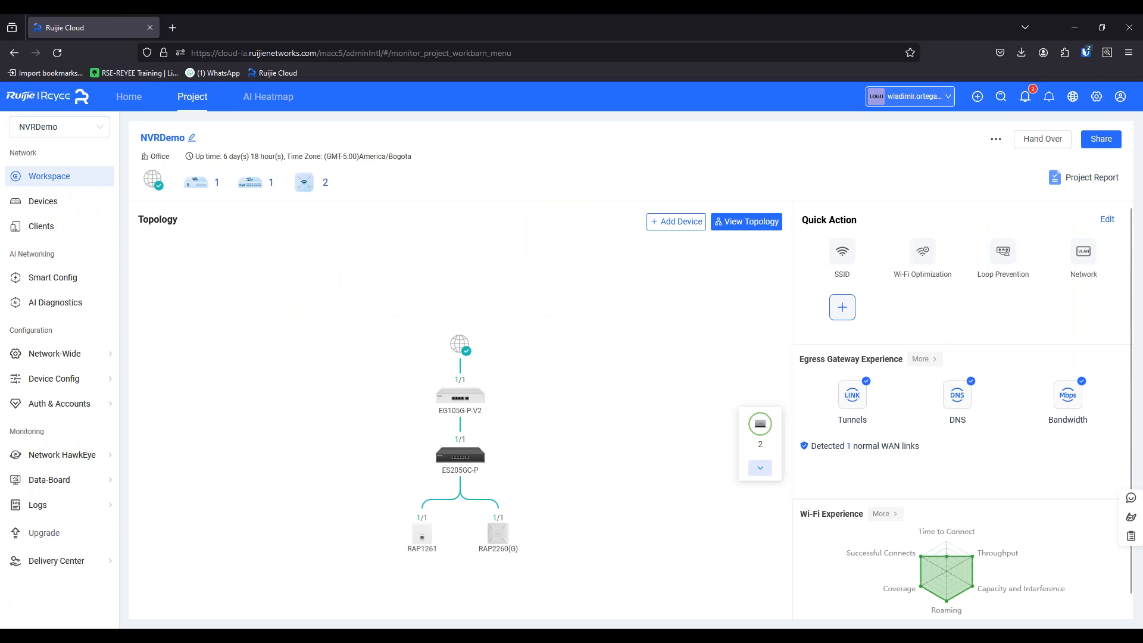
left_click(751, 222)
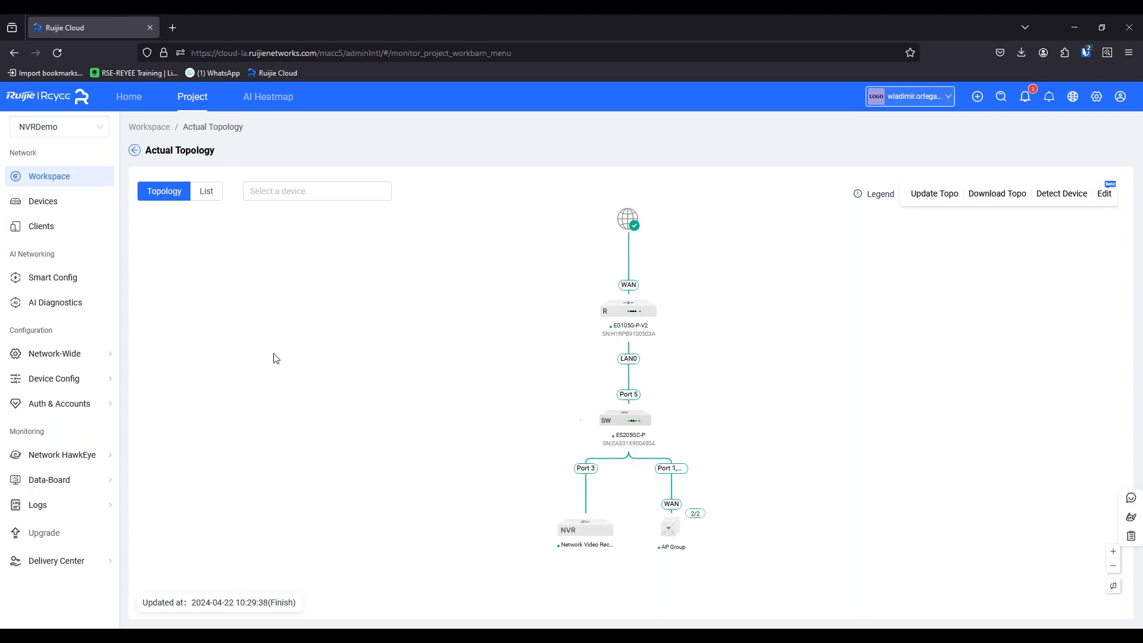
Delete the existing NVR_WEB and NVR_APP tunnels from the project's NAT Traversal configuration.
mouse_move(94, 380)
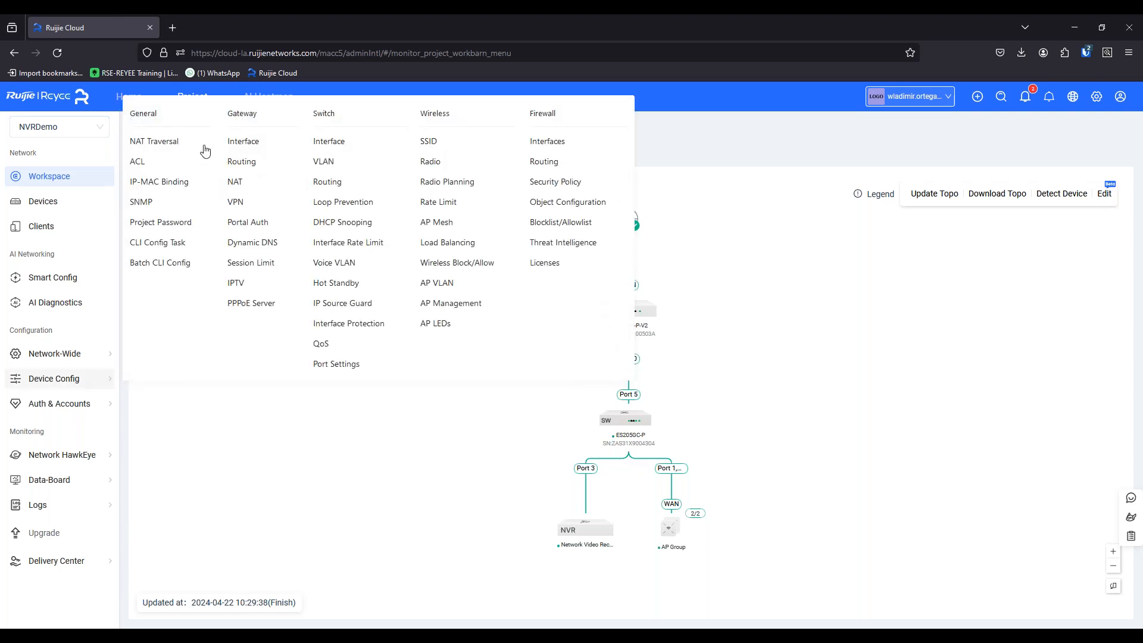
left_click(151, 143)
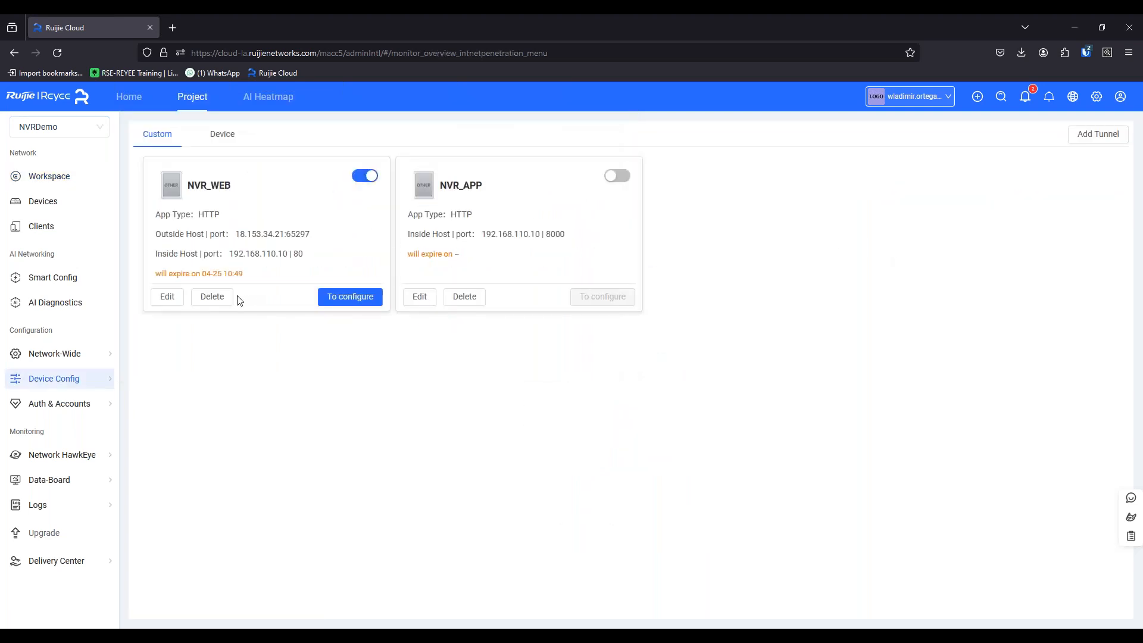
left_click(215, 301)
left_click(661, 200)
left_click(460, 301)
left_click(658, 200)
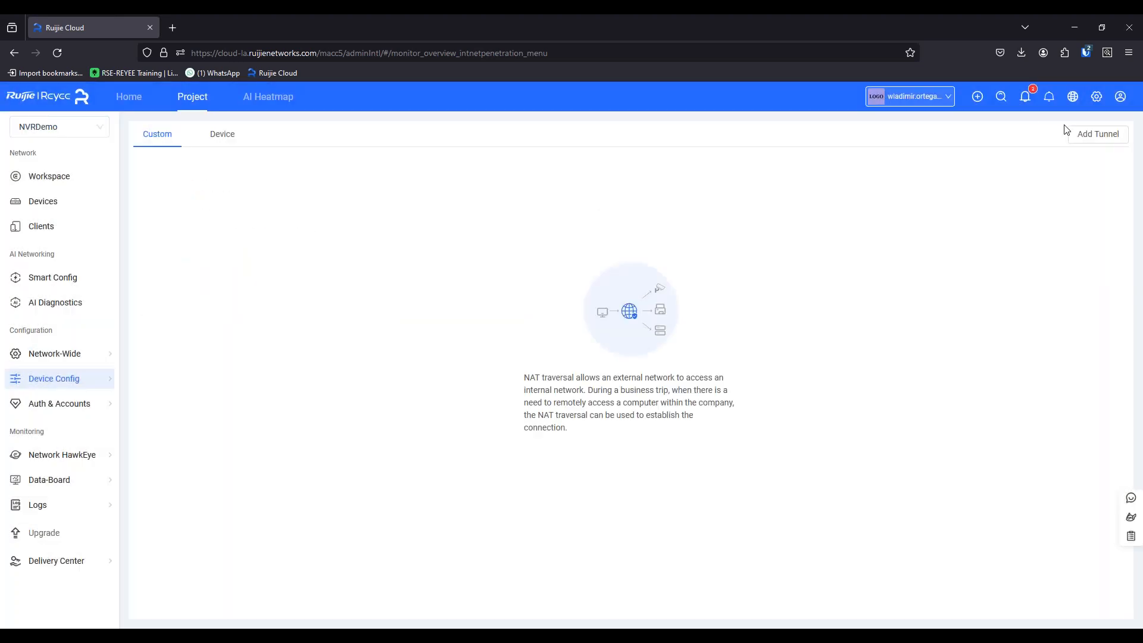
Add a NAT traversal tunnel named NVR_WEB with app type HTTP, inside host 192.168.110.10 and port 80.
left_click(1086, 138)
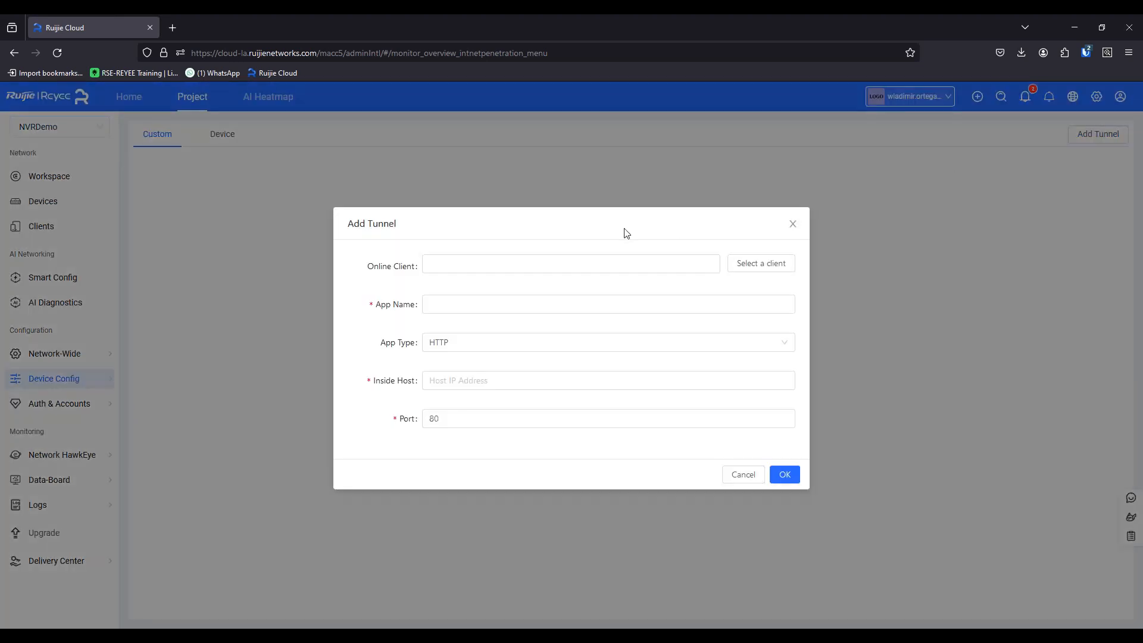
left_click(458, 305)
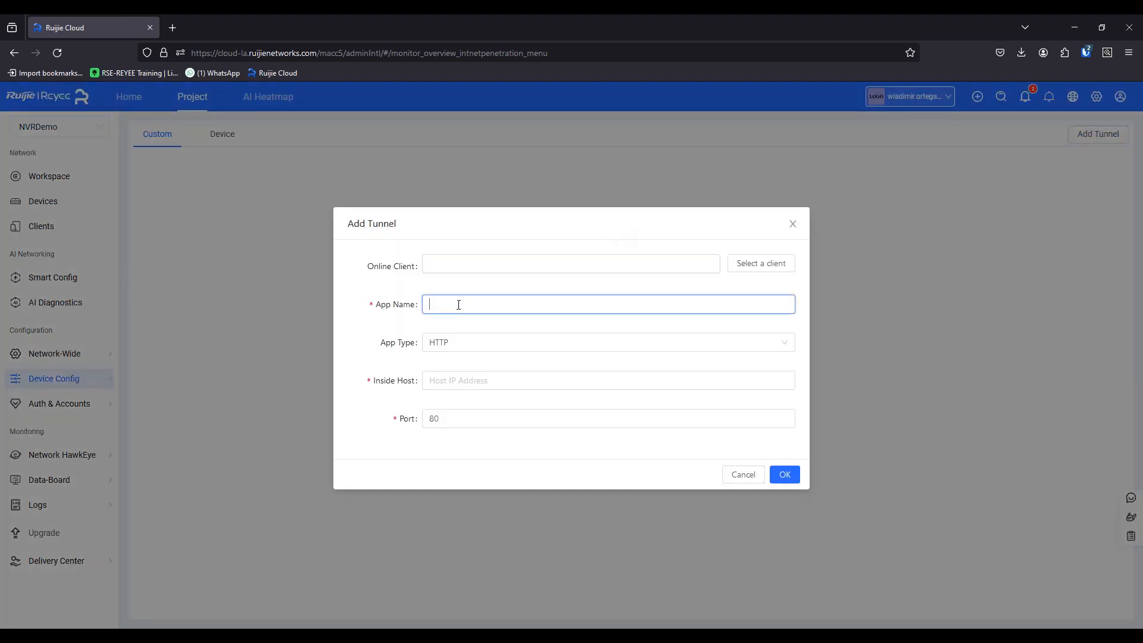
type("NVR_WEB")
left_click(471, 375)
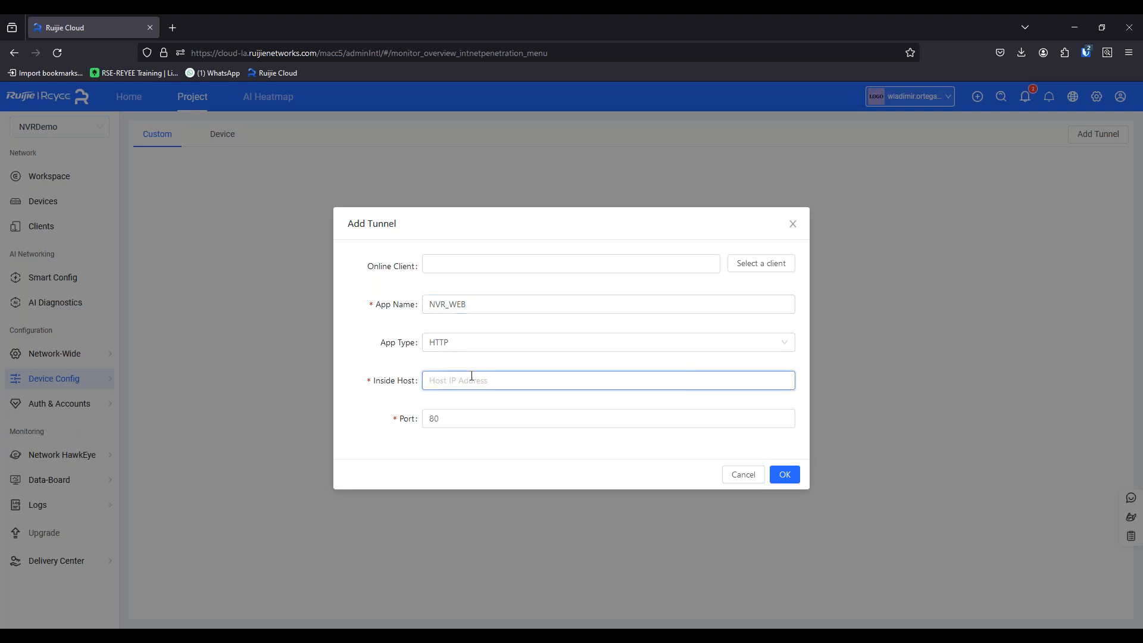
type("192.168.110.10")
left_click(454, 421)
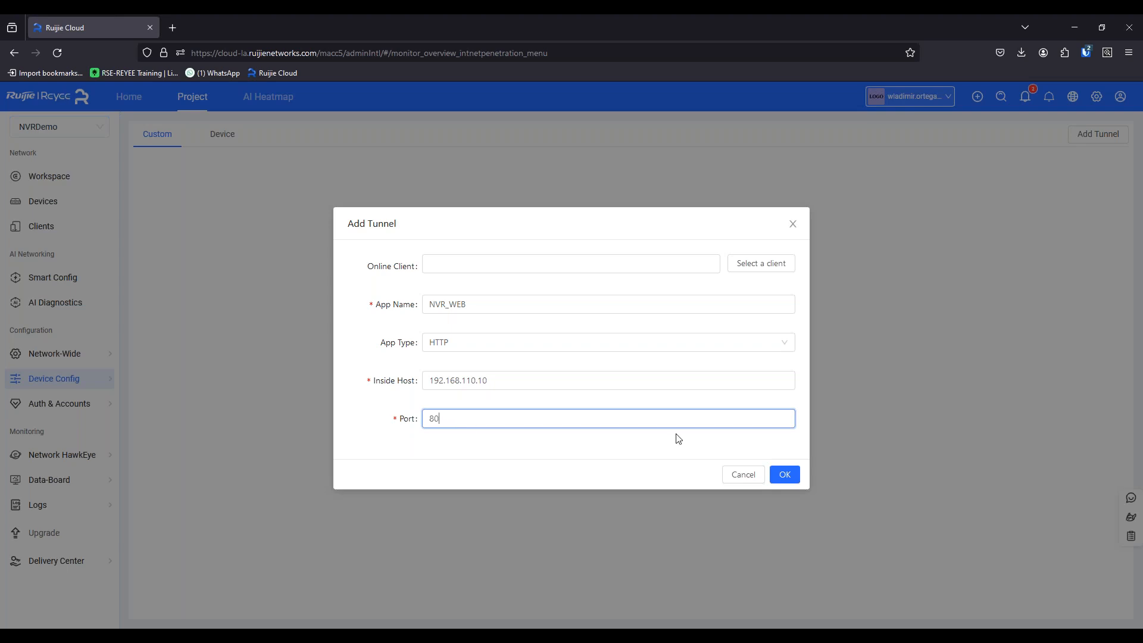
left_click(786, 475)
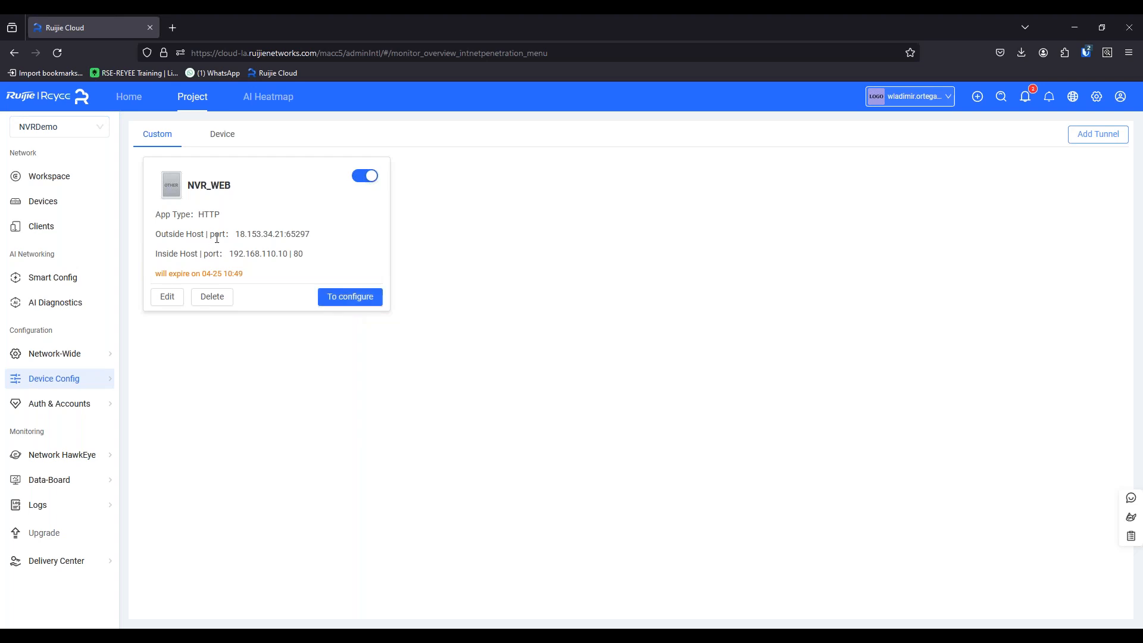
Check the NVR_WEB tunnel's outside host address and open the recorder's web page through the tunnel.
left_click_drag(160, 236, 234, 236)
left_click(241, 241)
left_click(354, 299)
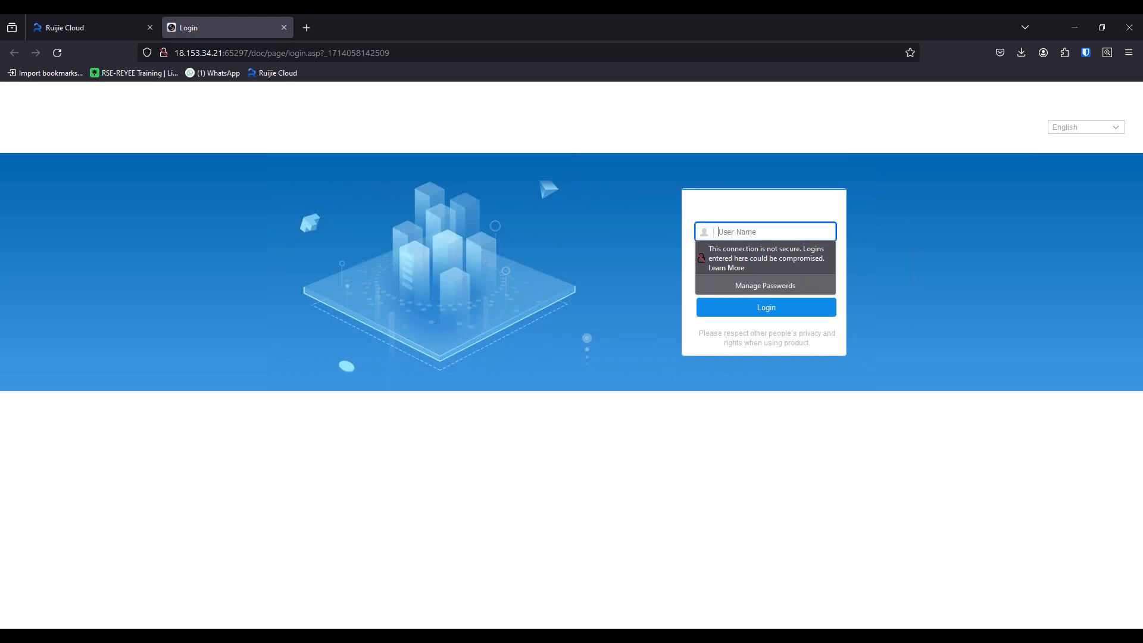
Log in to the recorder with the user name admin and the account password, and decline saving the login in the browser.
type("admin")
key("Tab")
type("admin")
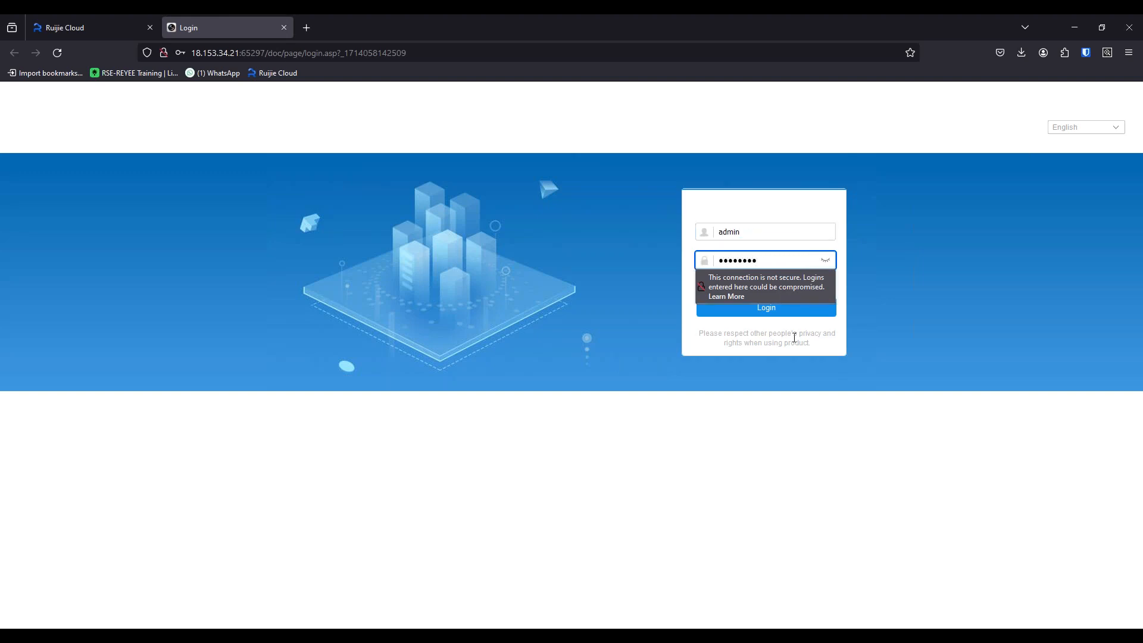
left_click(764, 314)
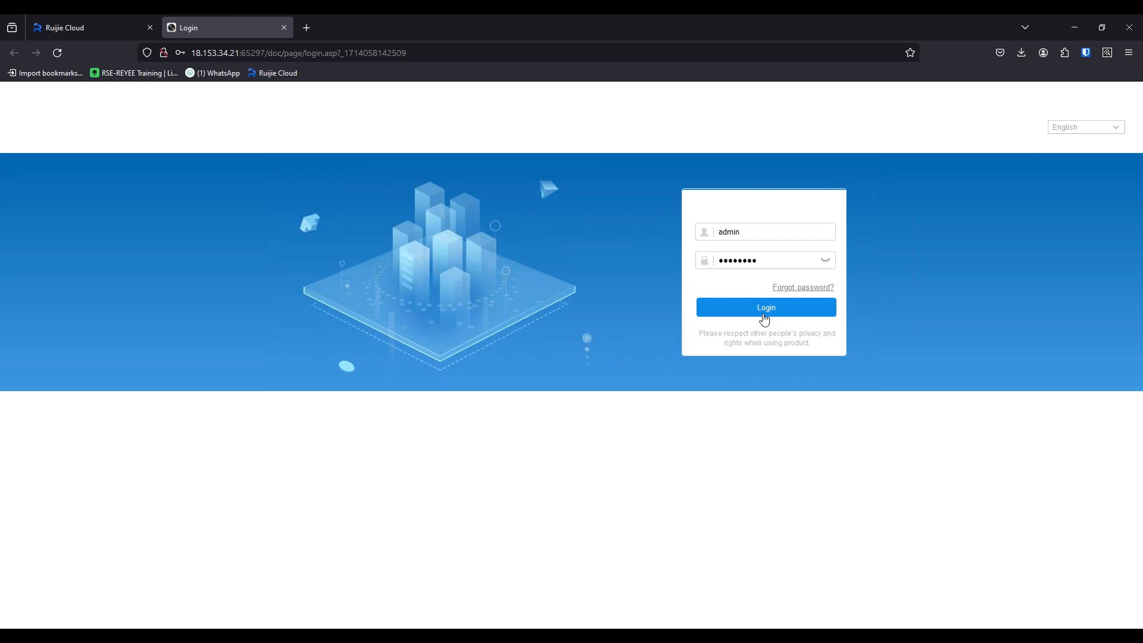
left_click(764, 315)
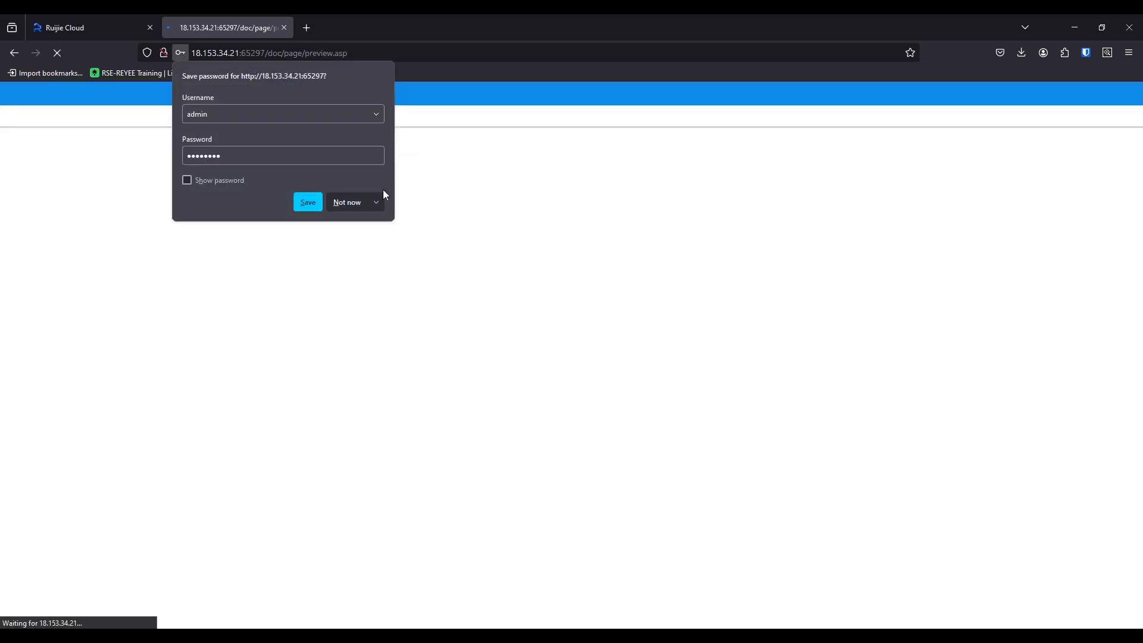
left_click(376, 202)
left_click(376, 224)
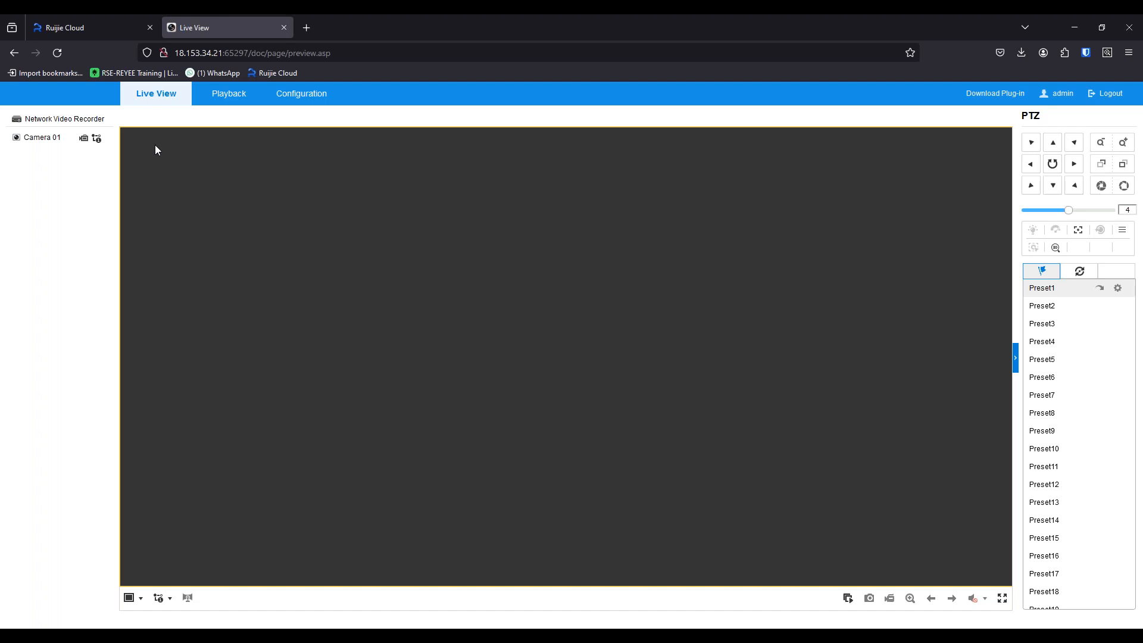
View Camera 01's live video and the recorder's basic system information, and return to the live view.
left_click(17, 142)
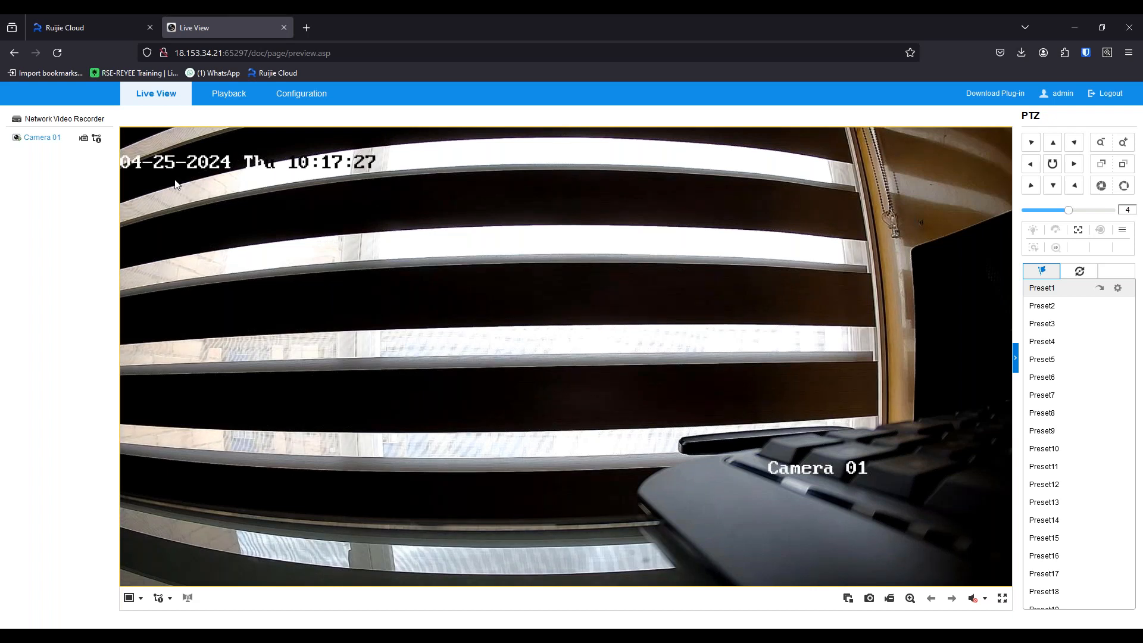
left_click(294, 99)
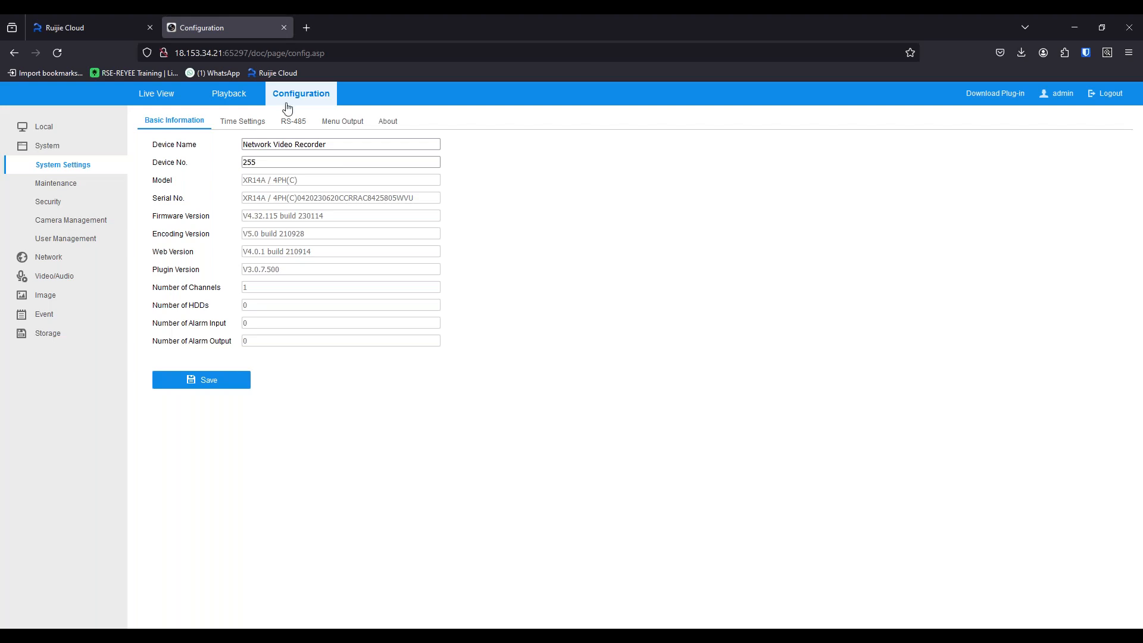
left_click(156, 95)
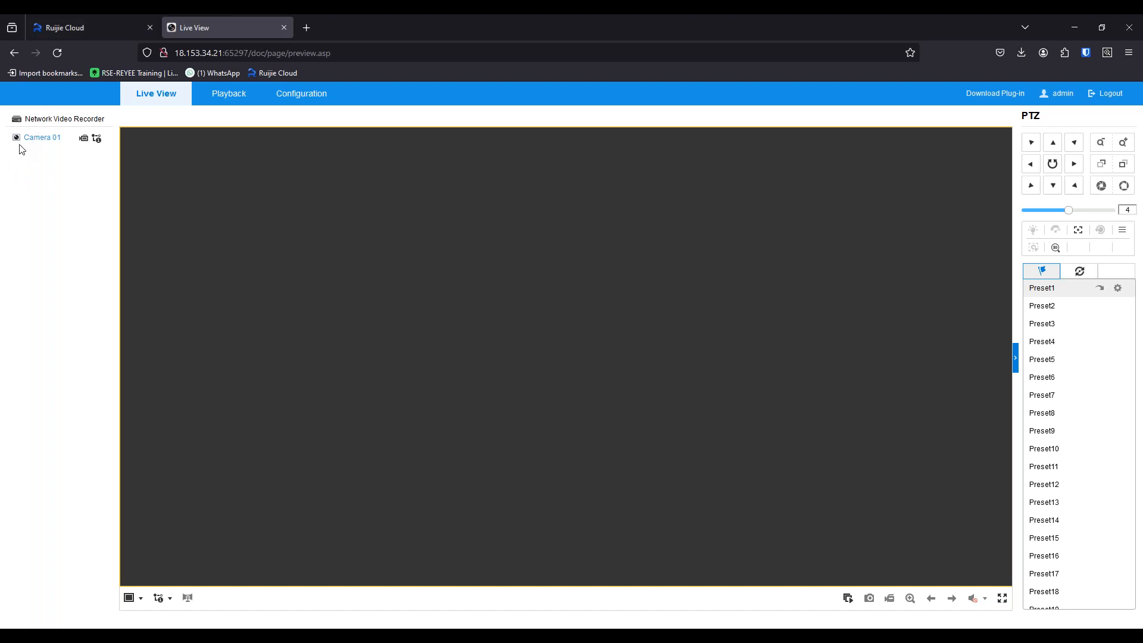
left_click(87, 26)
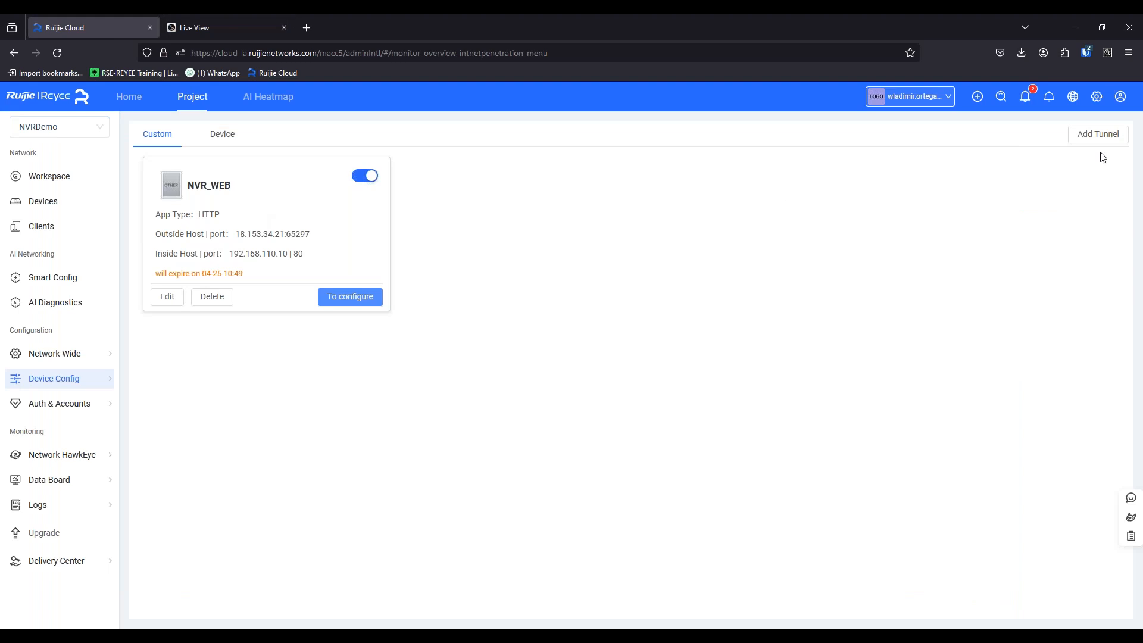
left_click(227, 28)
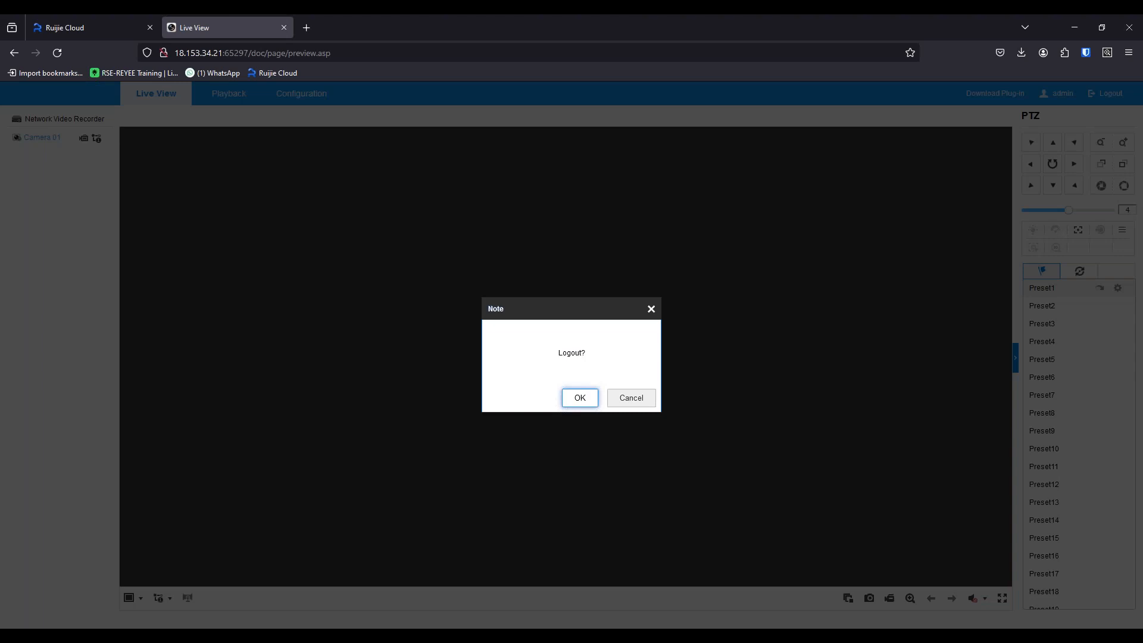
left_click(580, 397)
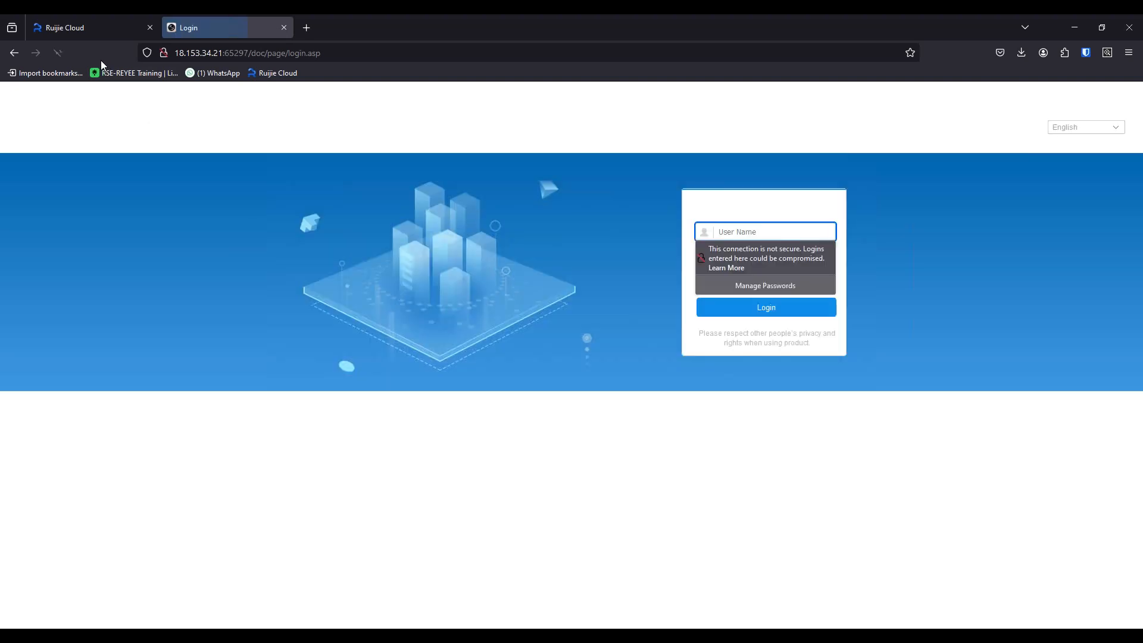
Switch back to Ruijie Cloud and disable the NVR_WEB tunnel.
left_click(103, 28)
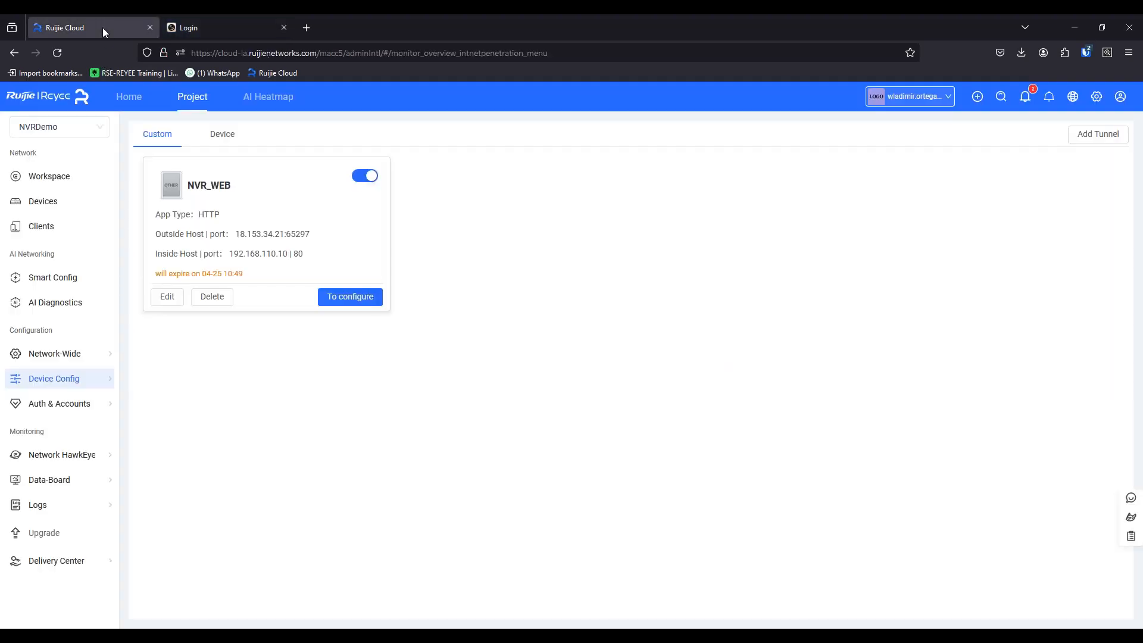
left_click(365, 176)
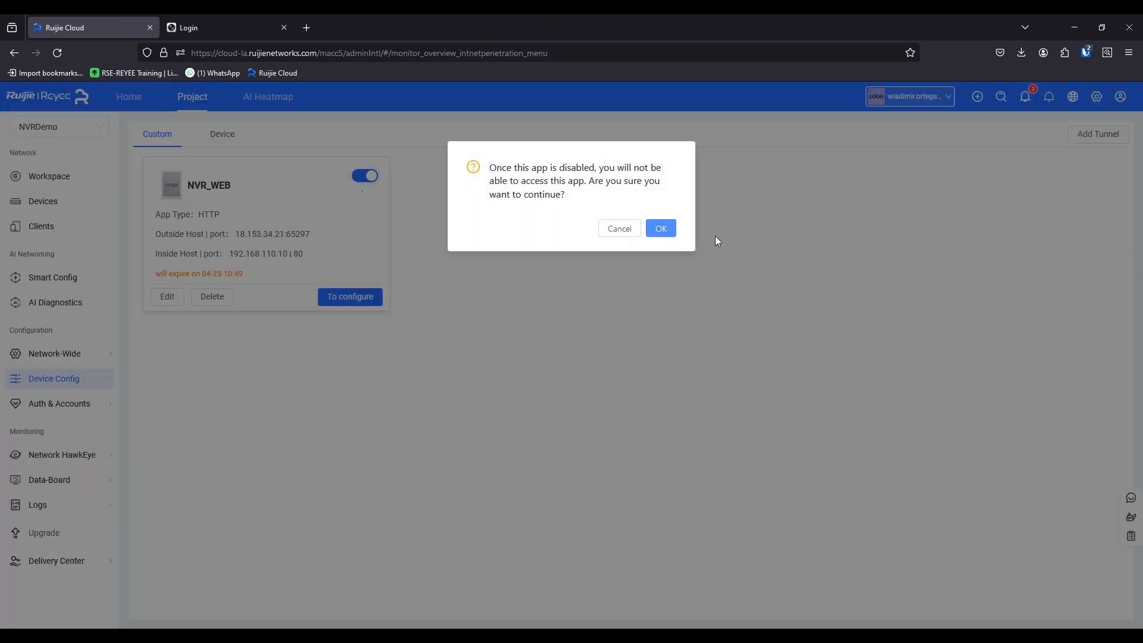
left_click(658, 229)
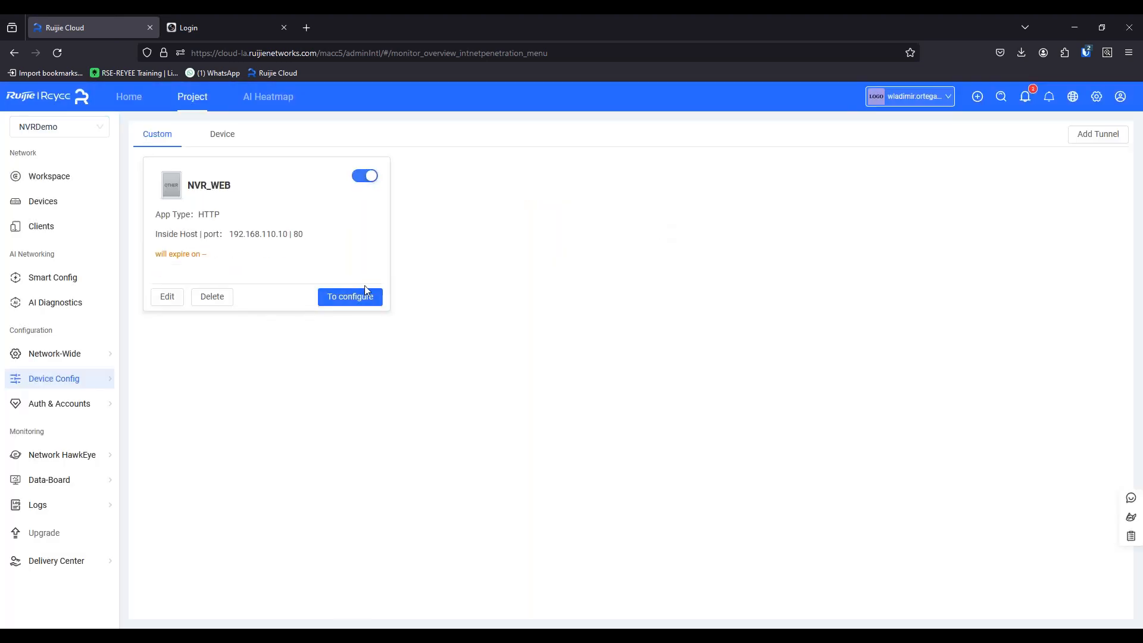
Start a new tunnel with the app name NVR_APP, keeping the app type HTTP.
left_click(1088, 135)
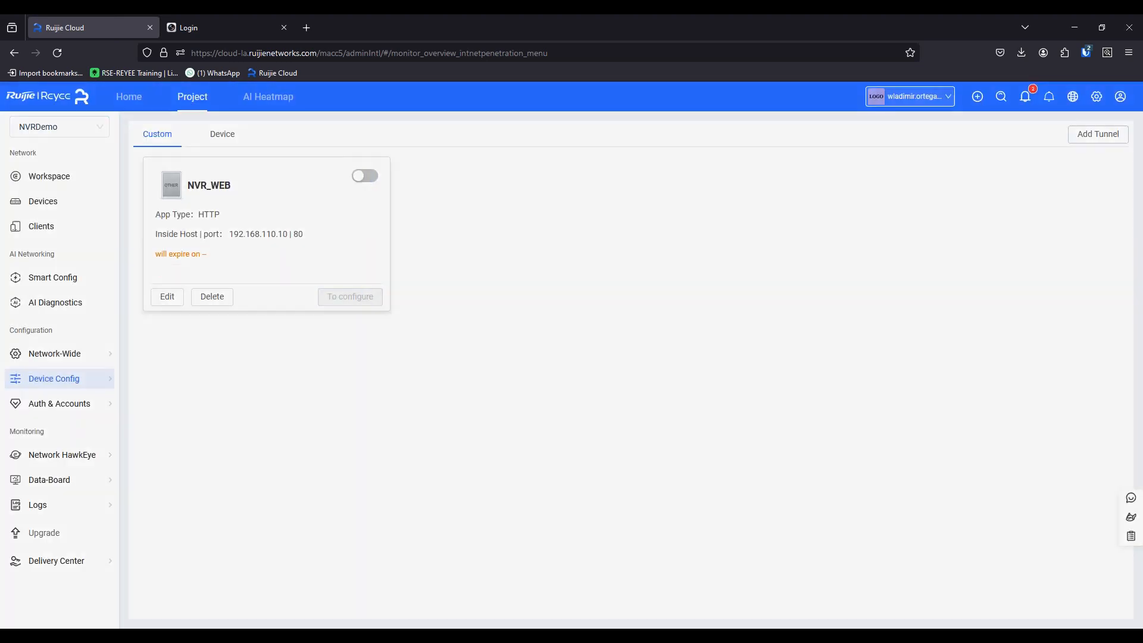
left_click(496, 304)
type("NVR_")
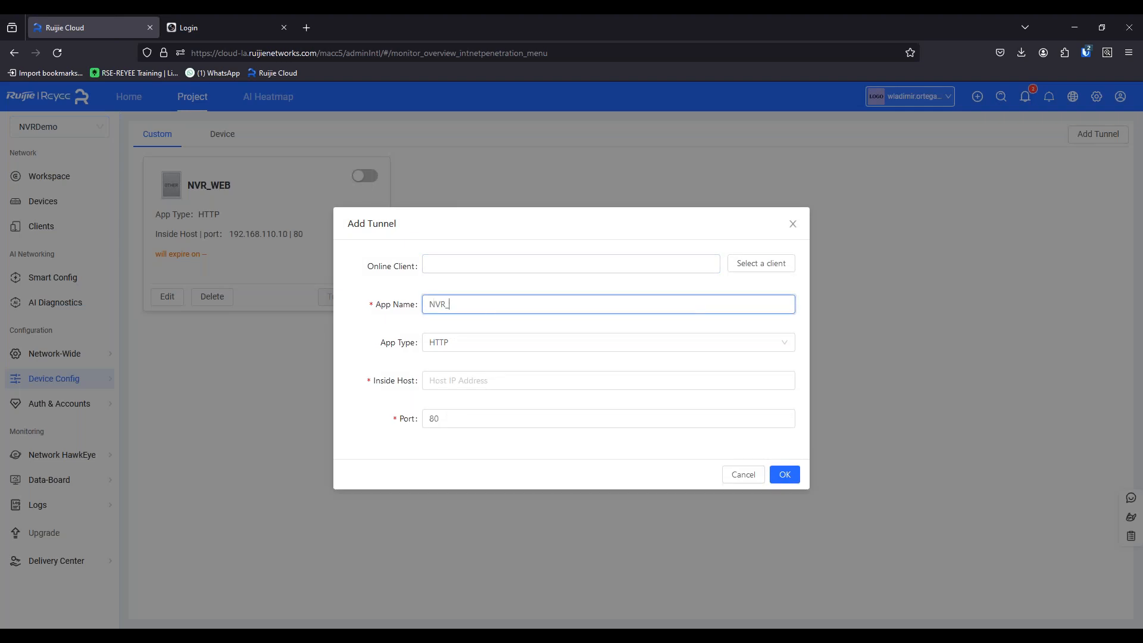
type("APP")
left_click(529, 344)
left_click(455, 353)
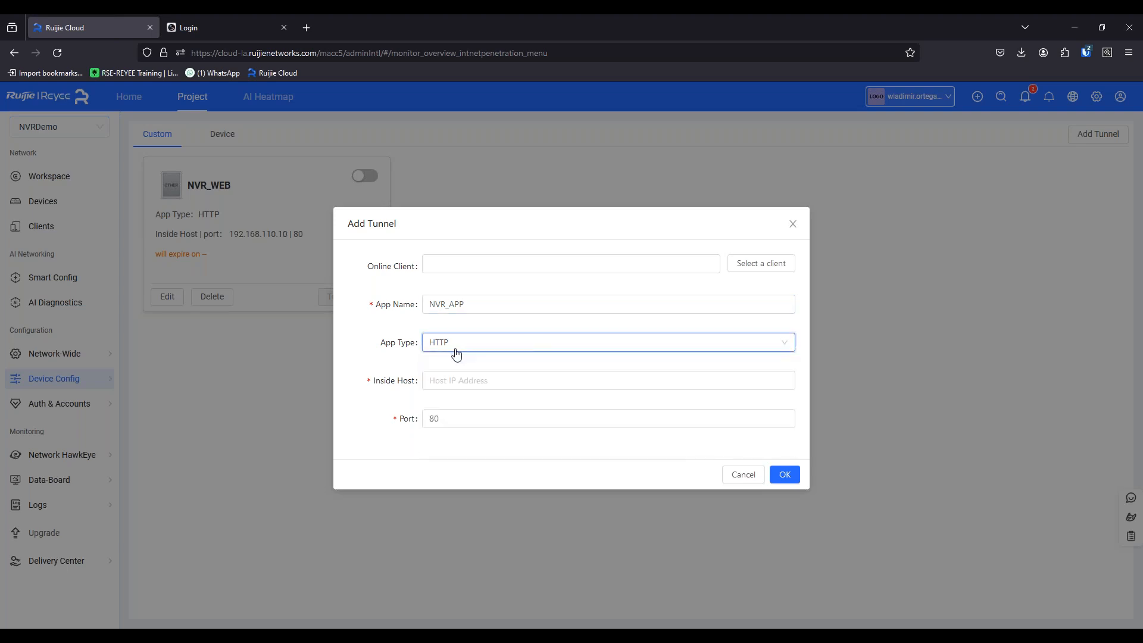
Set the NVR_APP tunnel's inside host to 192.168.110.10 and its port to 8000, and create it.
left_click(446, 381)
type("1")
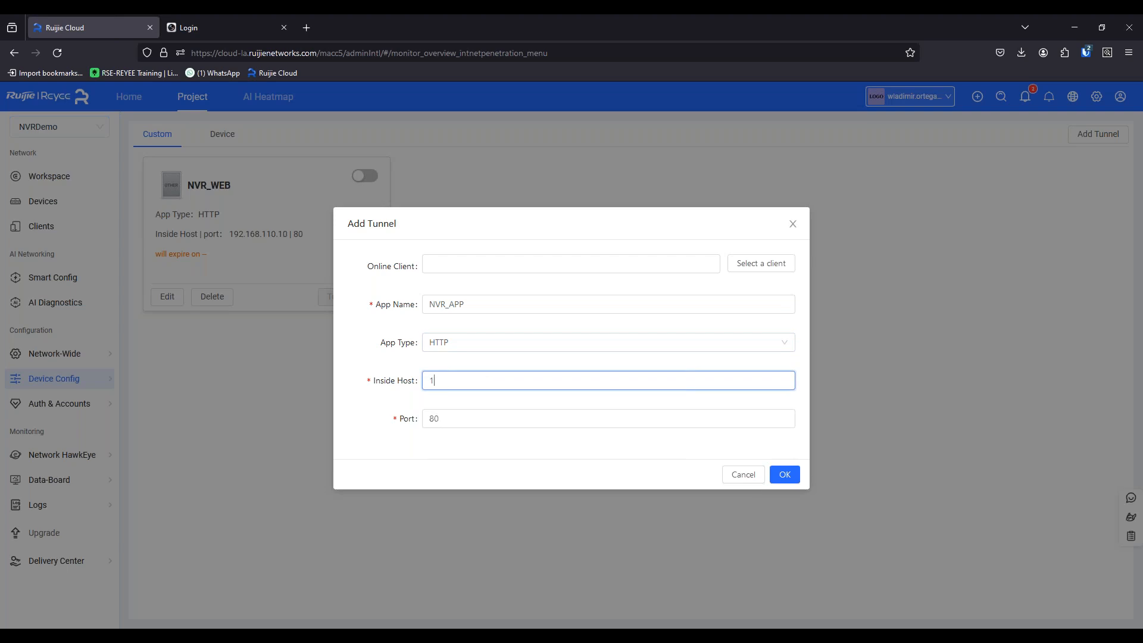
type("92.168.110.10")
left_click(450, 415)
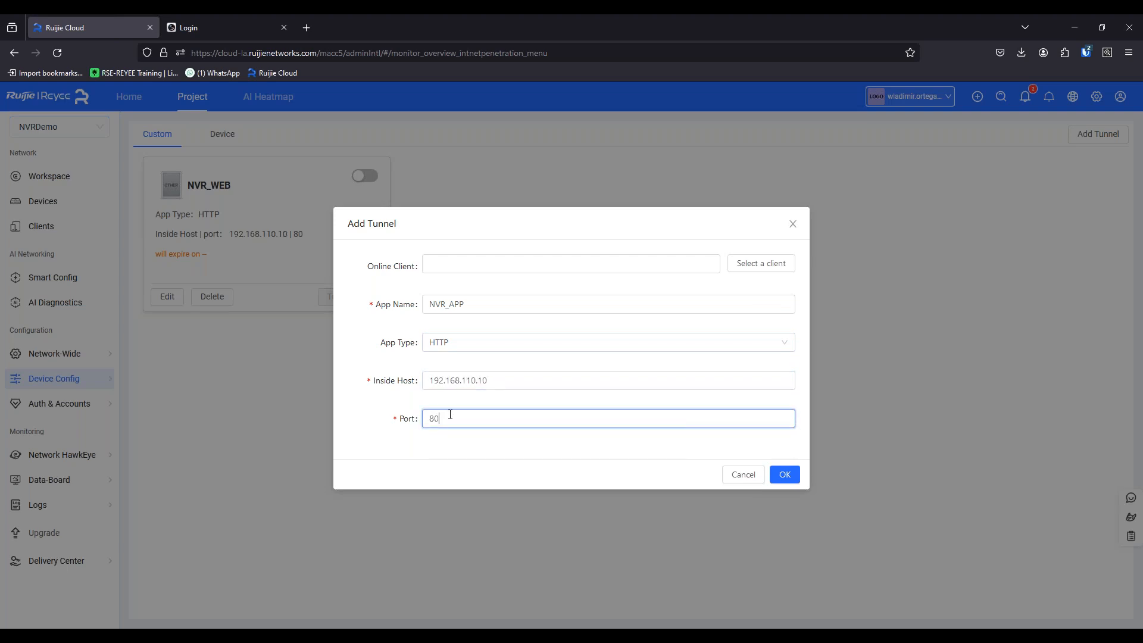
type("8000")
left_click(785, 475)
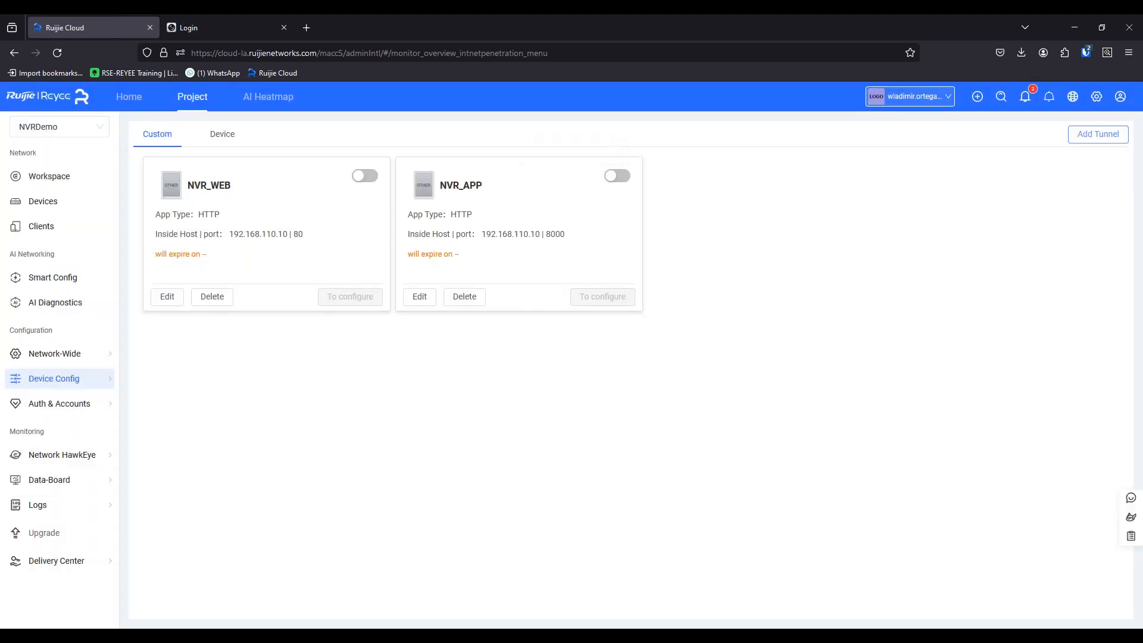
Enable the NVR_APP tunnel, close its creation notice and review its outside and inside host addresses.
left_click(617, 175)
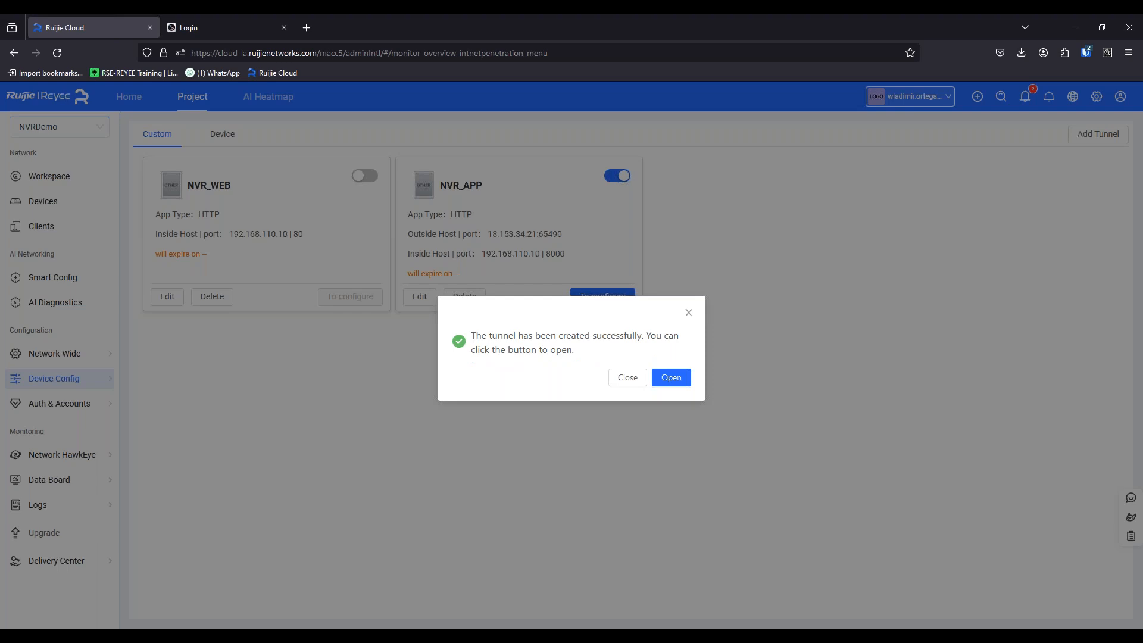
left_click(689, 313)
left_click_drag(536, 234, 559, 237)
left_click(480, 341)
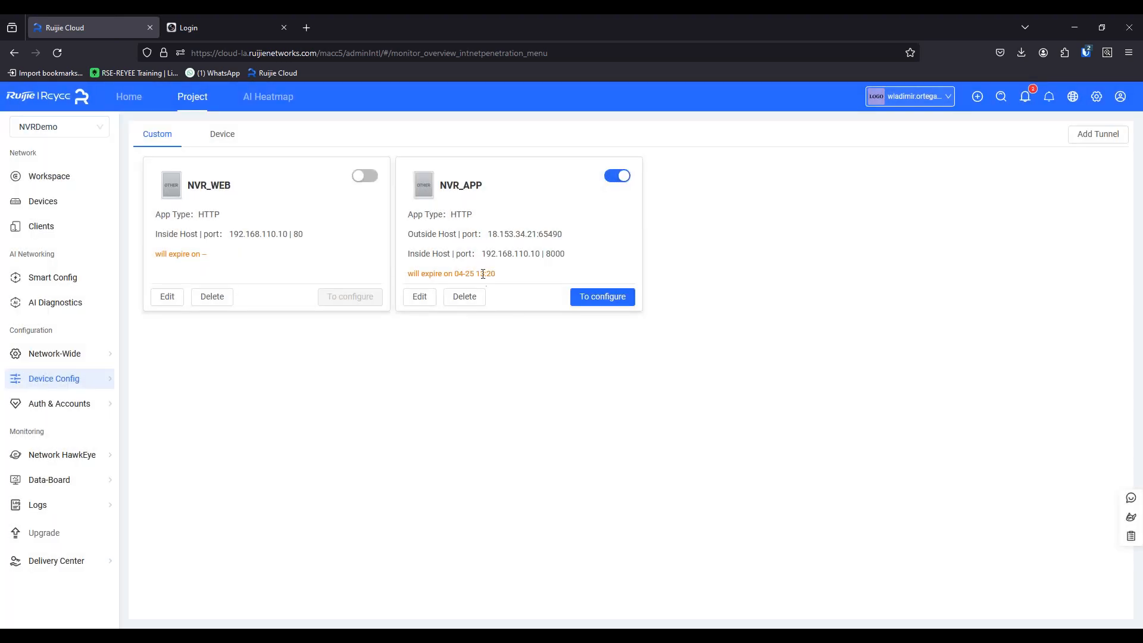
left_click_drag(483, 254, 530, 255)
Switch to the mirrored iPad in AirDroid Cast, set the new device's alias to NVRDemo and start editing its address.
left_click(451, 636)
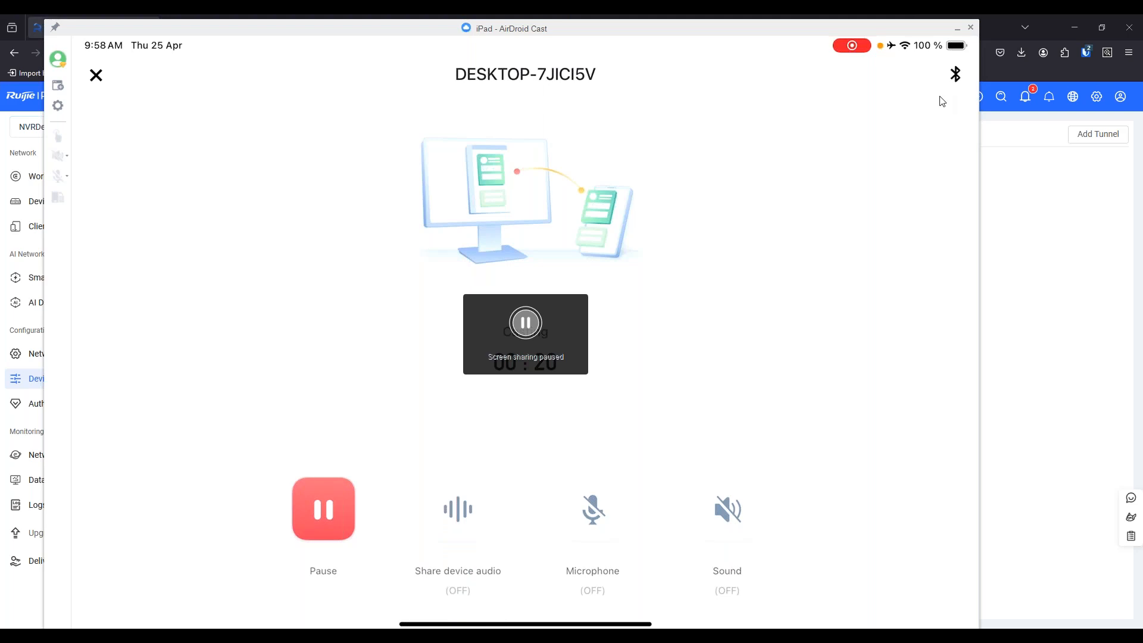
left_click(957, 28)
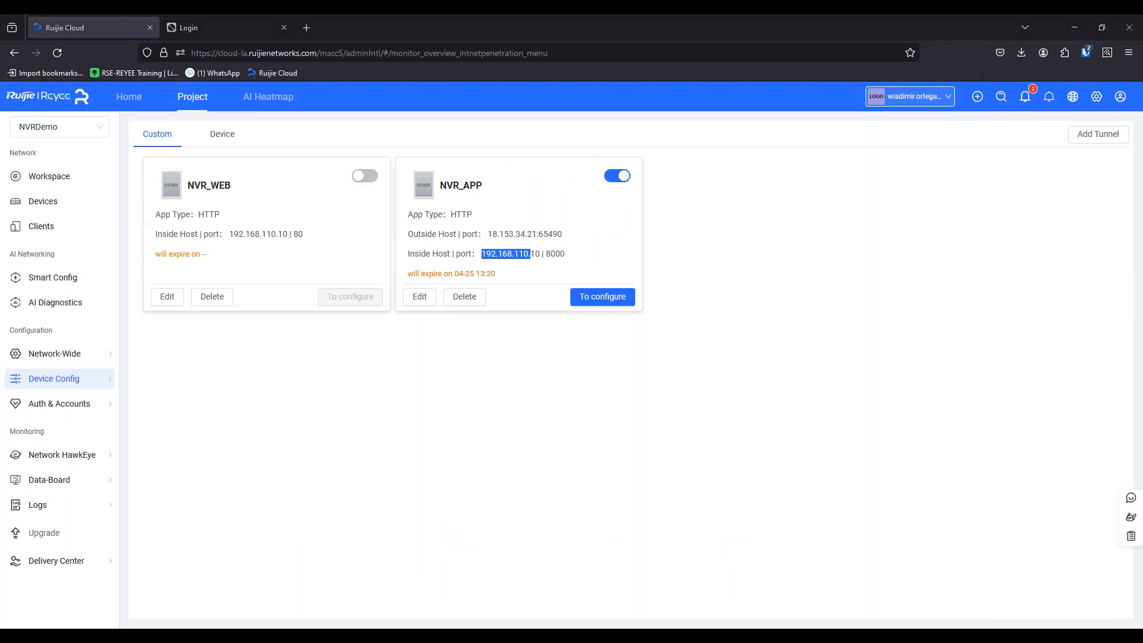
key("alt+Tab")
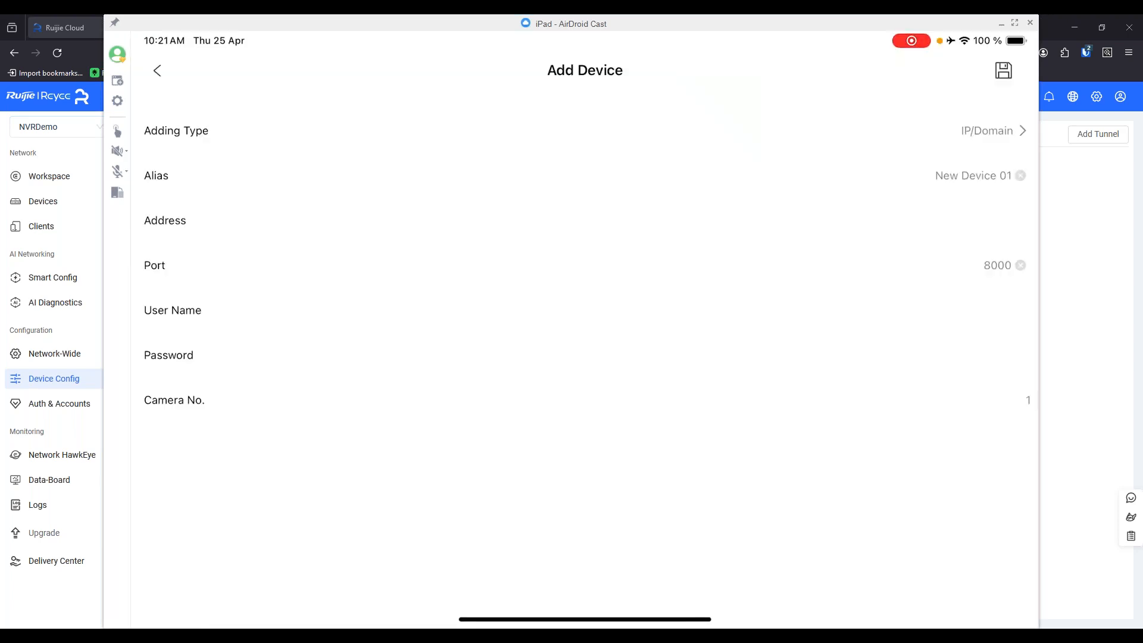
left_click(1020, 176)
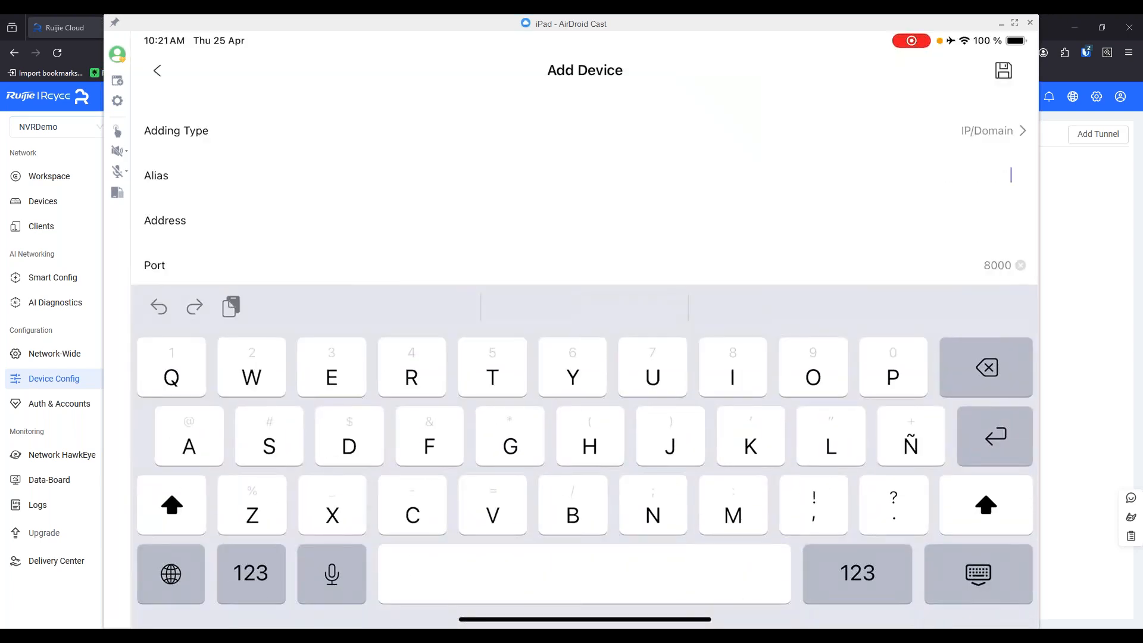
left_click(653, 505)
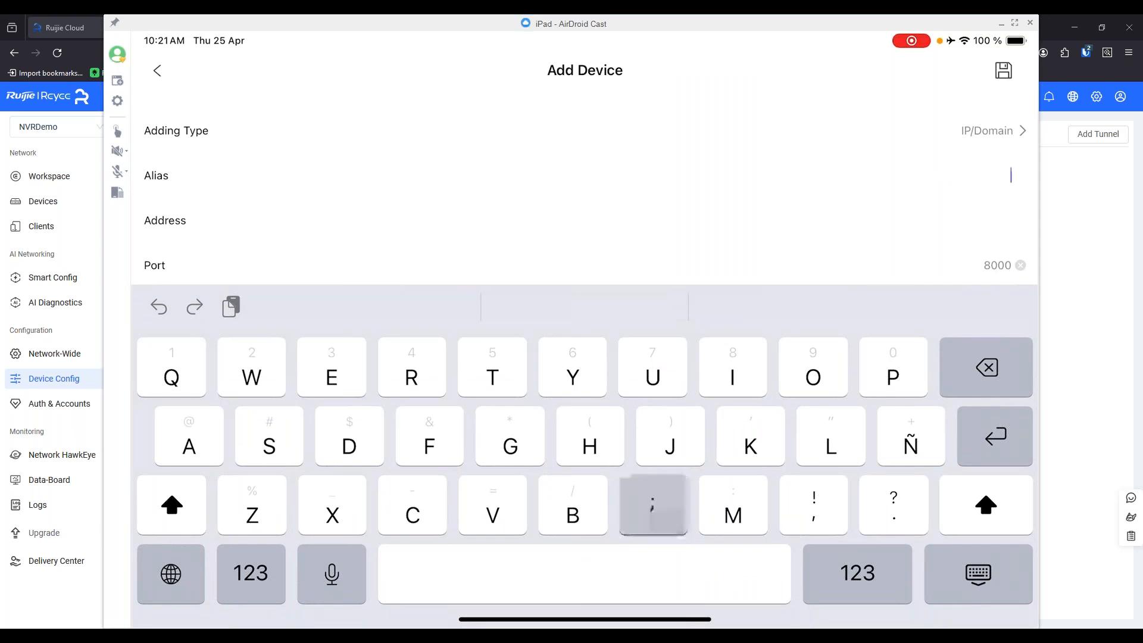
type("VRDe")
left_click(584, 306)
left_click(953, 220)
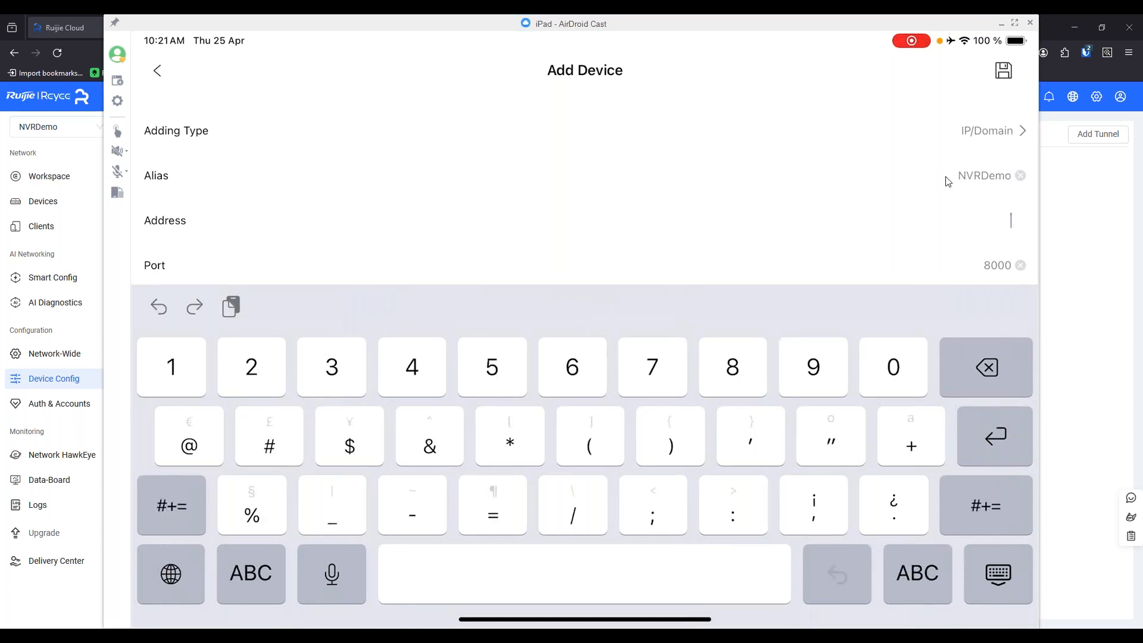
Return to Ruijie Cloud and look up the NVR_APP tunnel's outside host and port.
left_click(1002, 23)
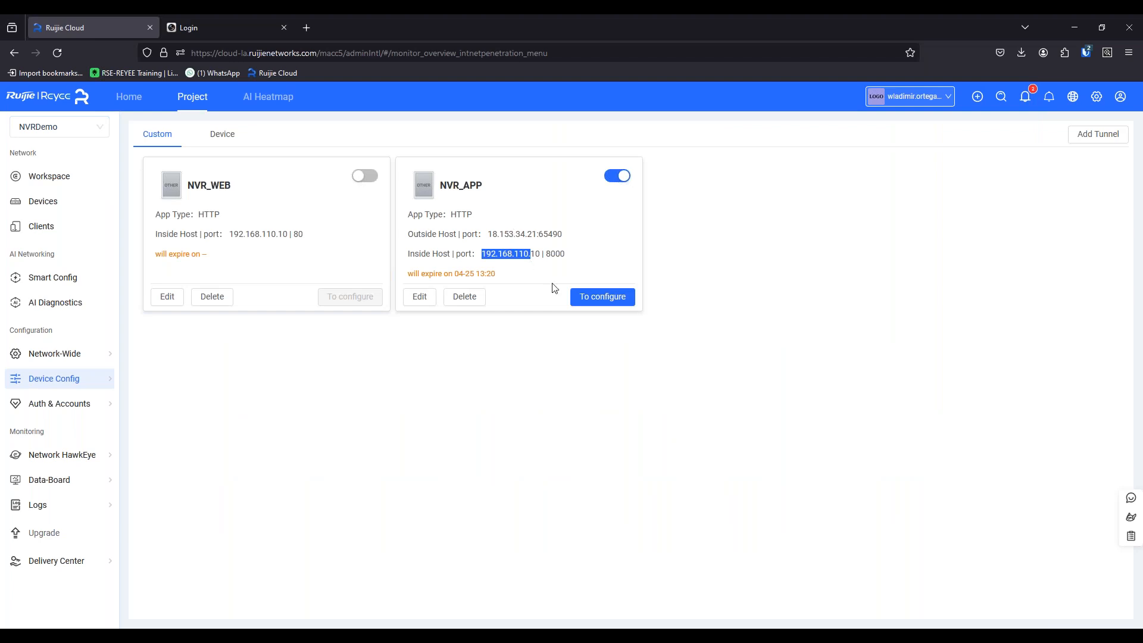
left_click_drag(489, 234, 582, 234)
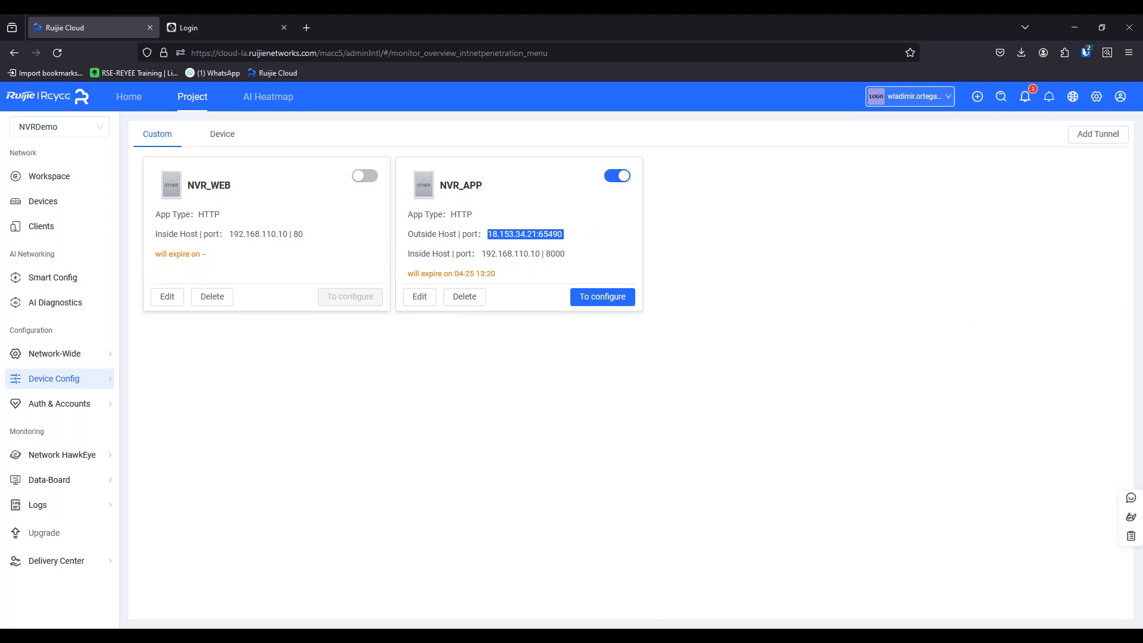
Switch back to the mirrored iPad in AirDroid Cast and set the new device's address to 18.153.34.21.
key("alt+Tab")
key("alt+Tab")
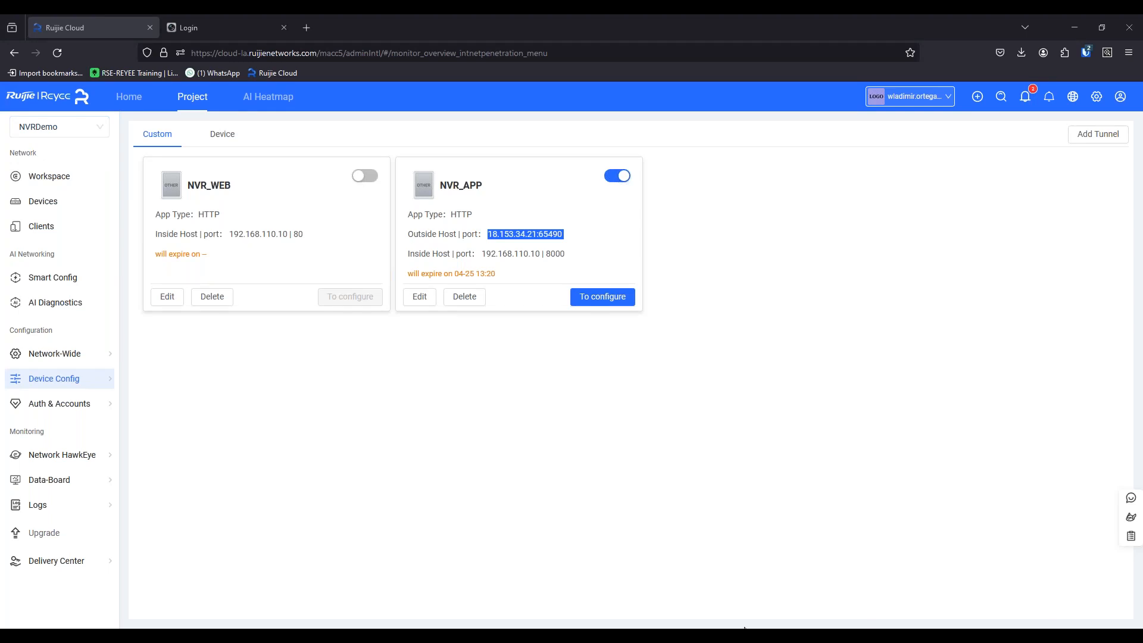
key("alt+Tab")
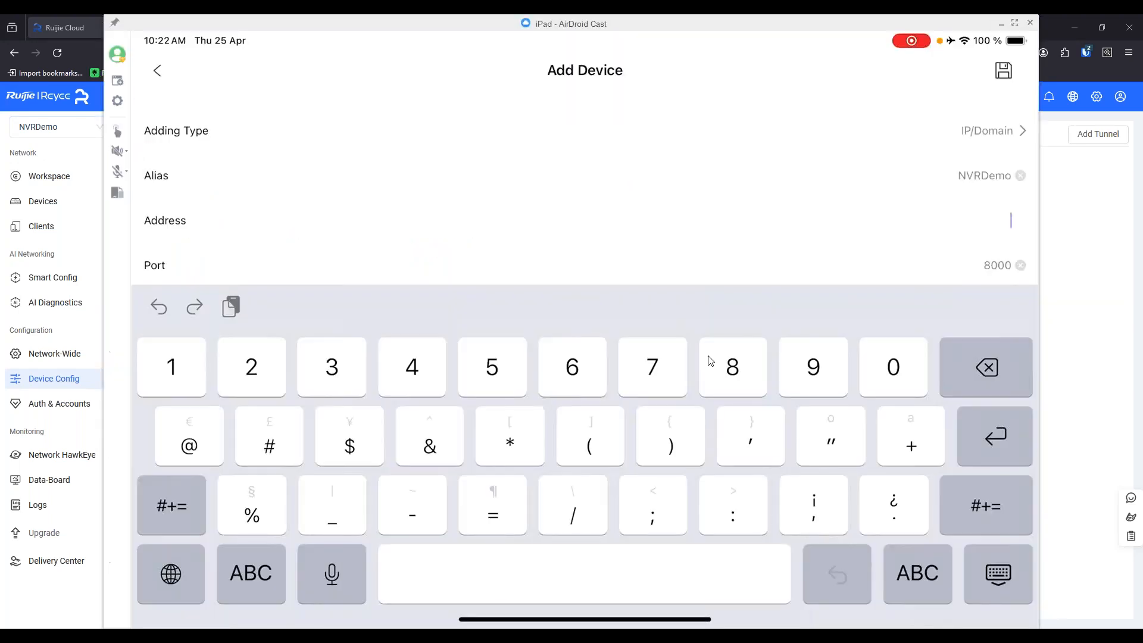
type("18.153.34")
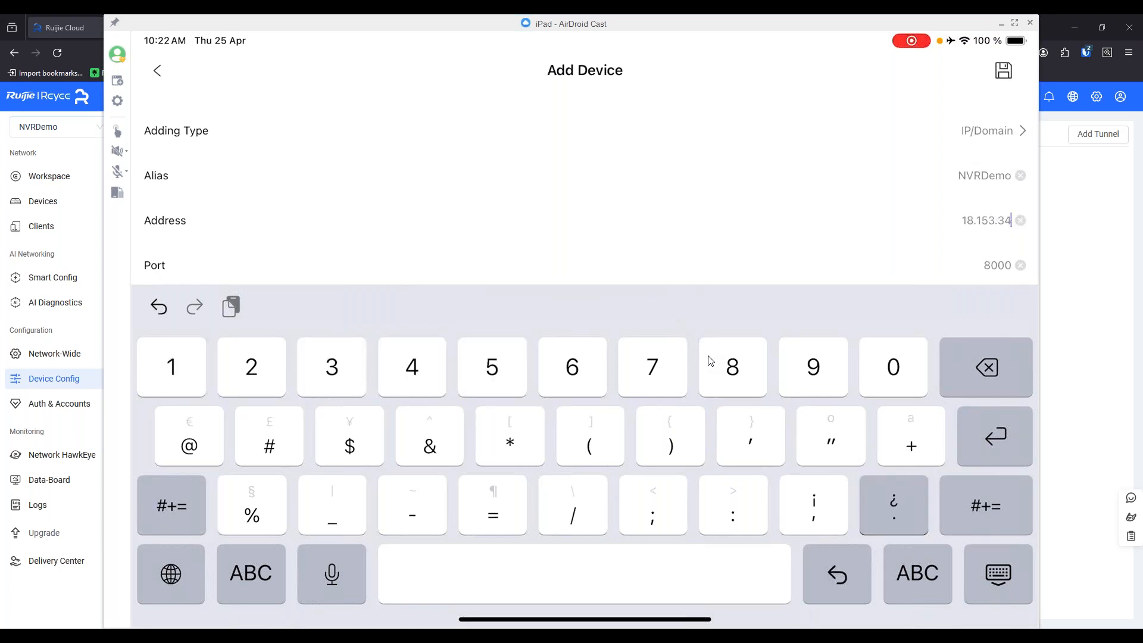
type(".21")
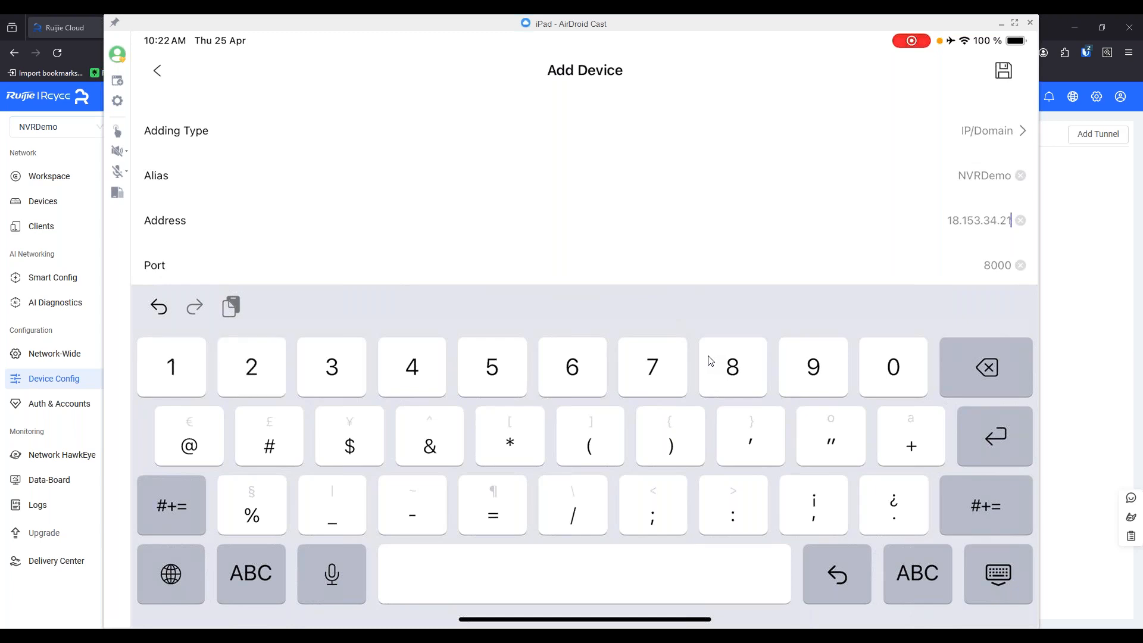
Replace the new device's port with 65490.
left_click(1021, 265)
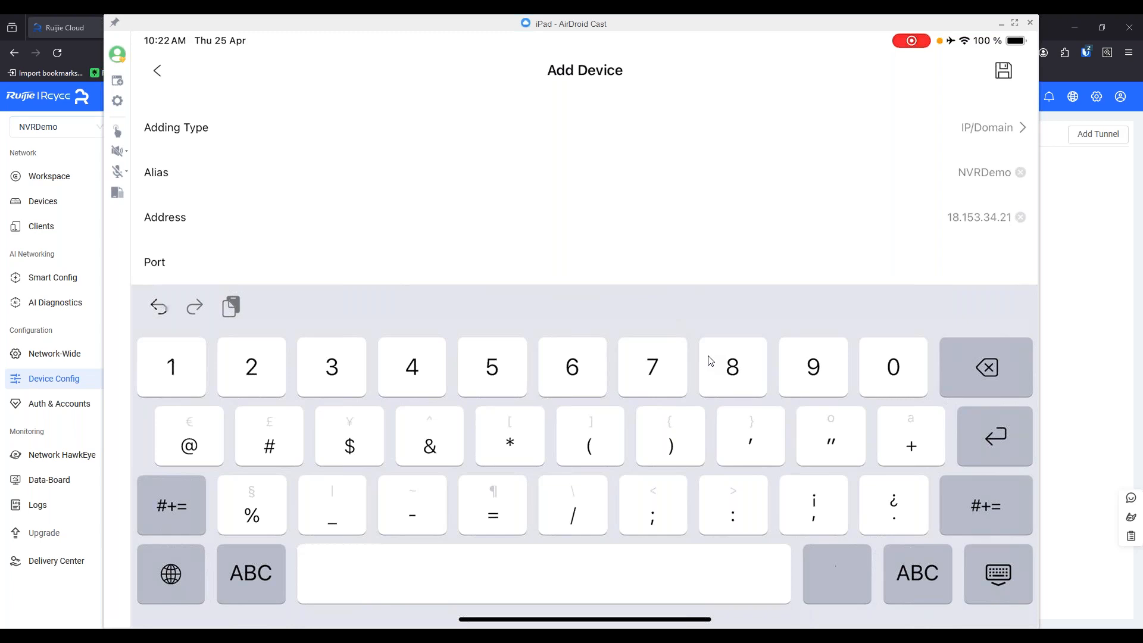
type("0")
type("5")
type("490")
Enter admin as the new device's user name and move on to the password field.
scroll(583, 191, "down", 2)
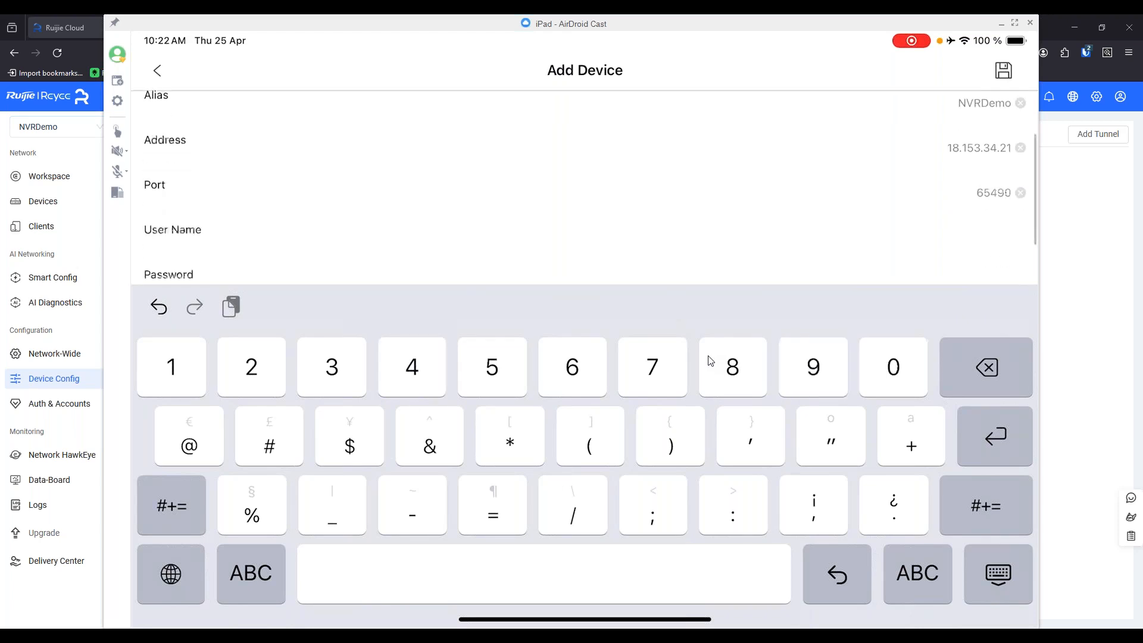
left_click(1006, 224)
type("aa")
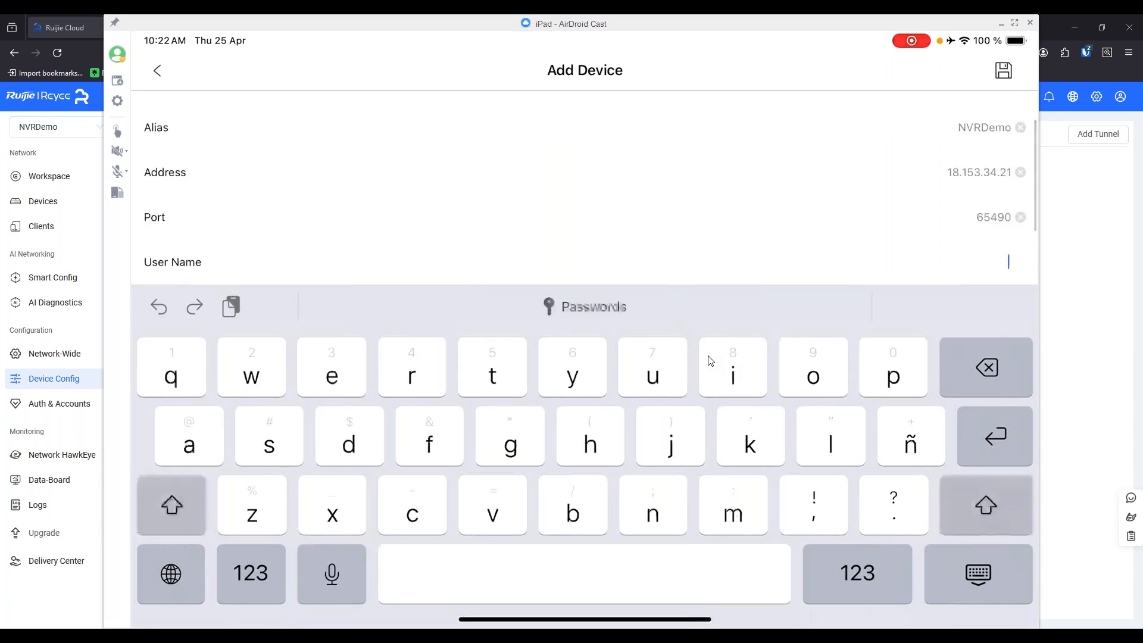
type("min")
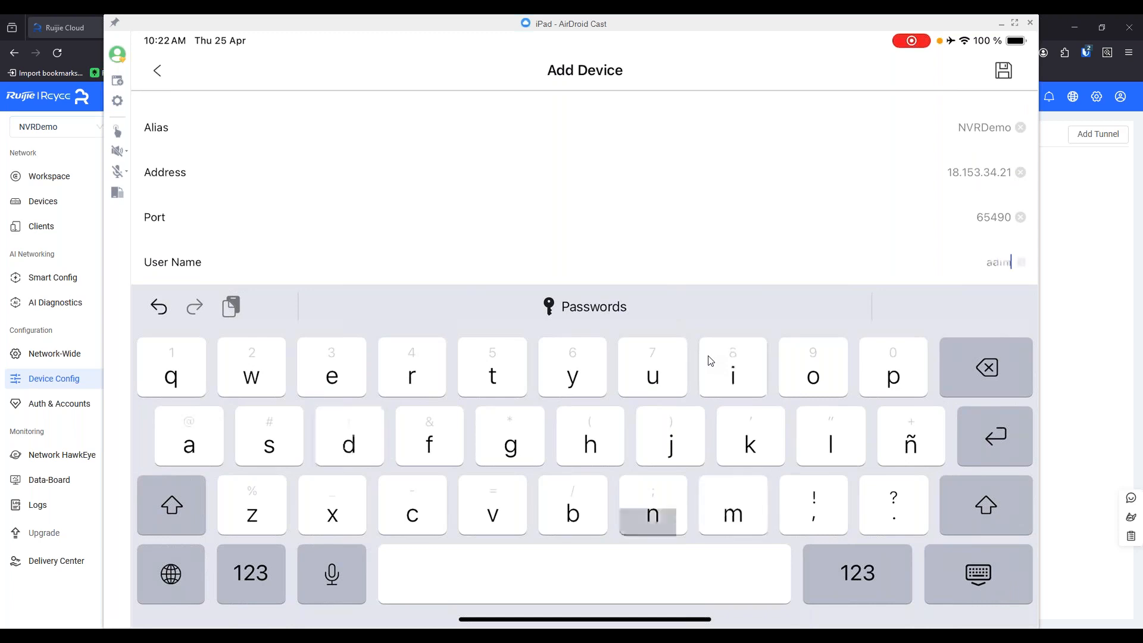
key("Return")
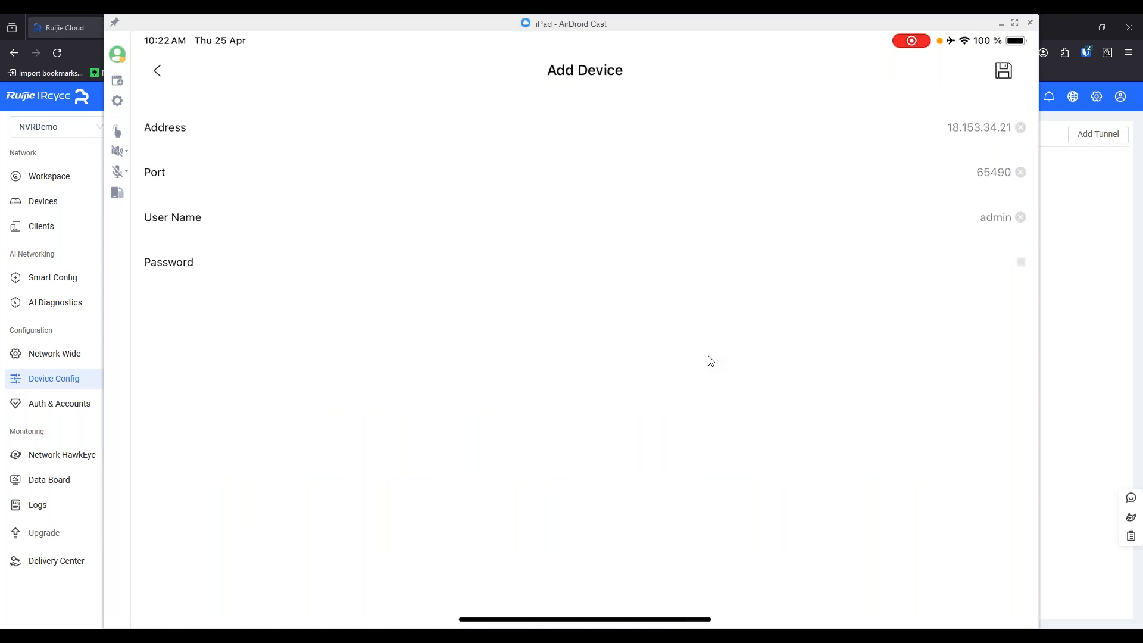
scroll(708, 360, "down", 1)
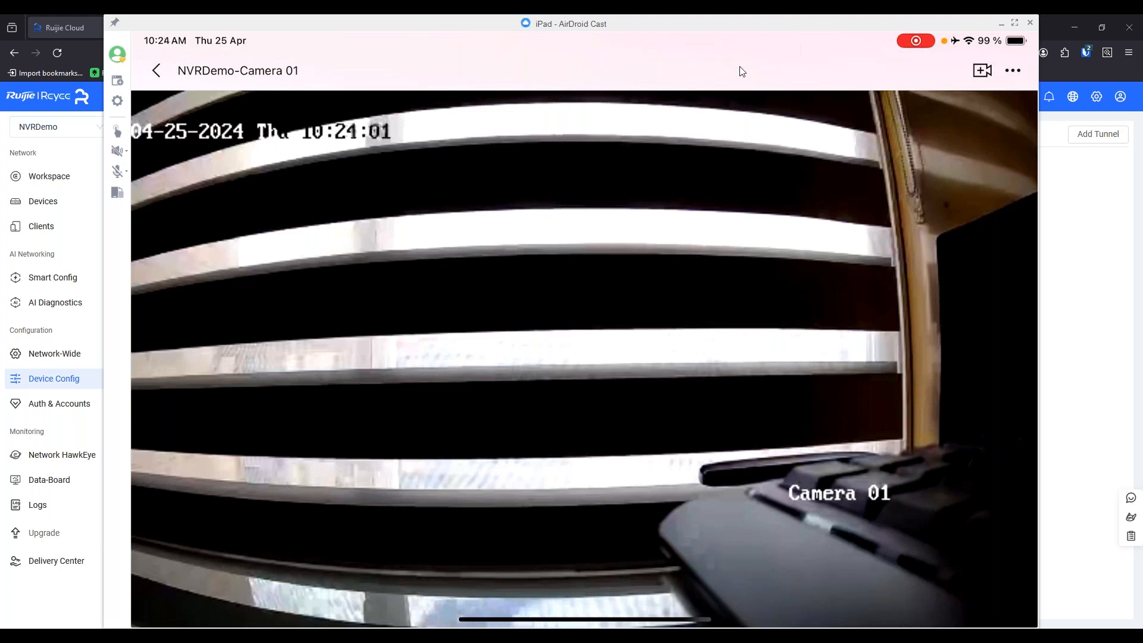
Minimize the iPad mirror and review the NVRDemo project's full client list and its smart clients' IPC and NVR lists in Ruijie Cloud.
left_click(1002, 23)
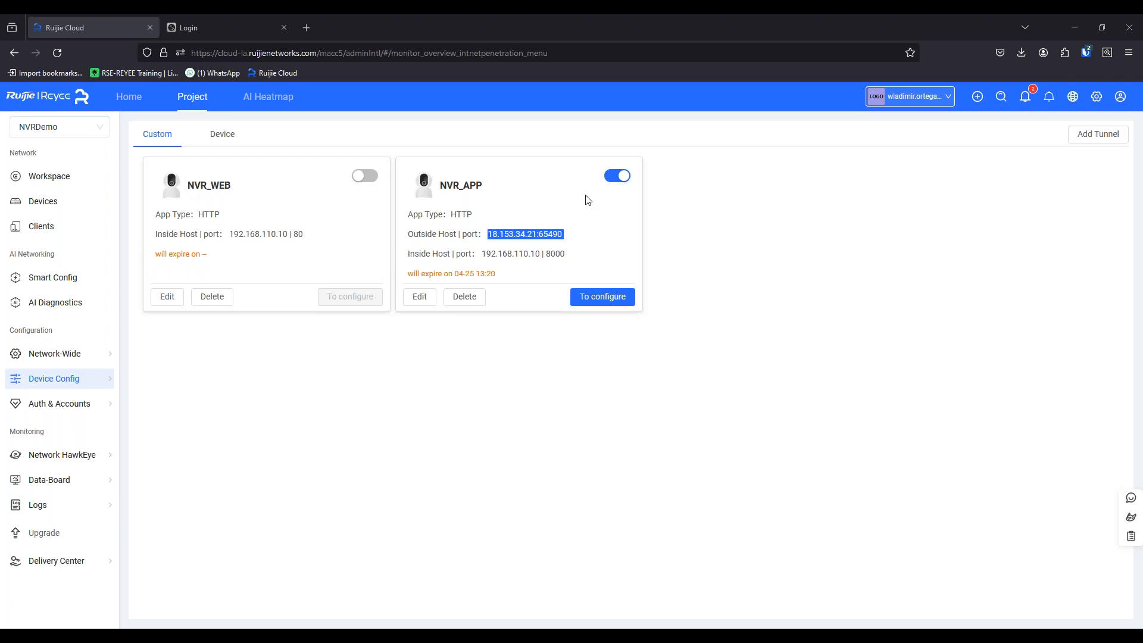
left_click(35, 227)
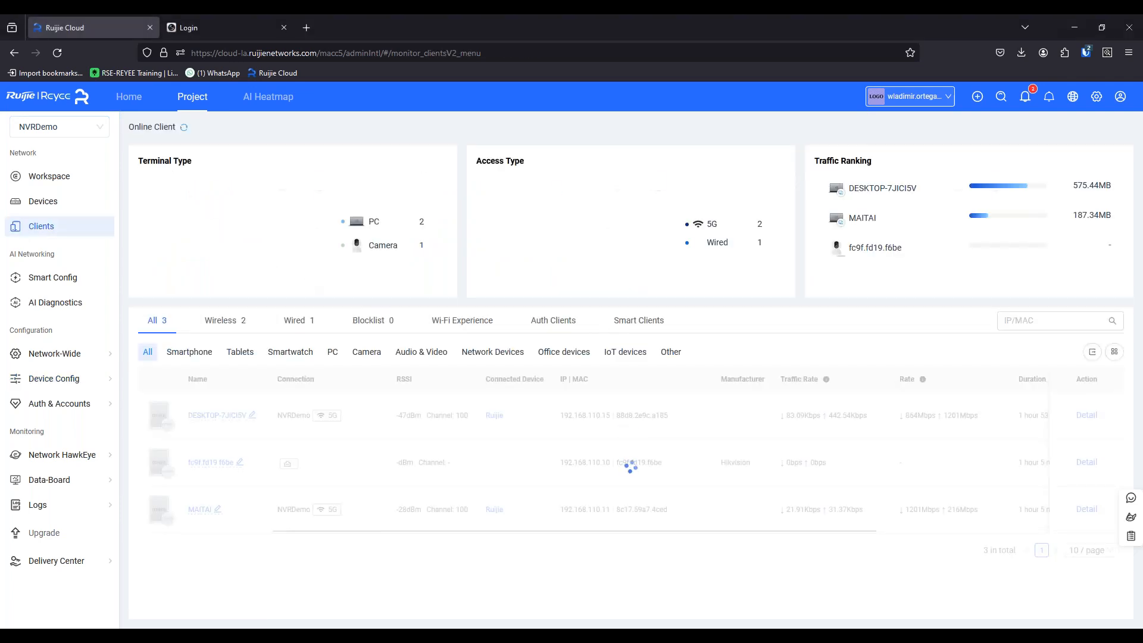
left_click(625, 322)
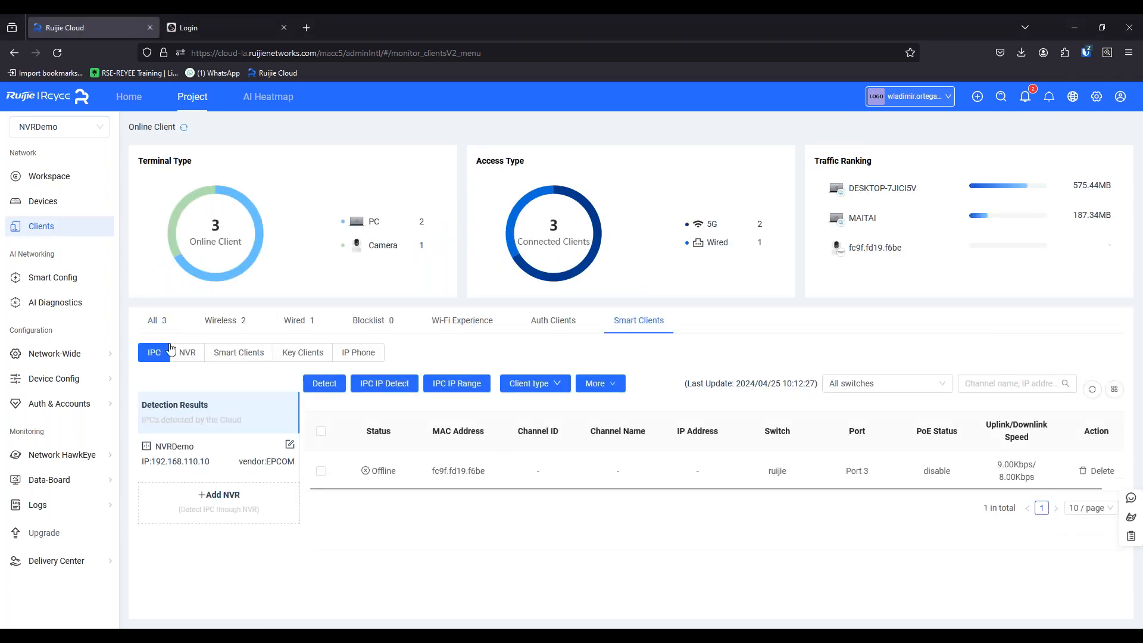
left_click(158, 323)
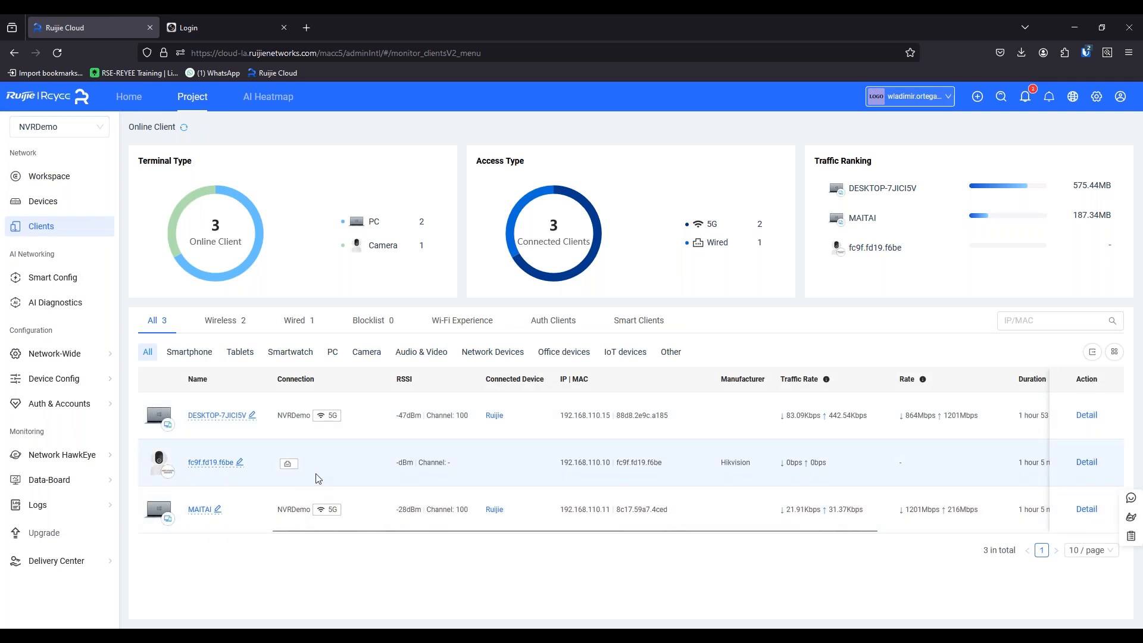
left_click(624, 322)
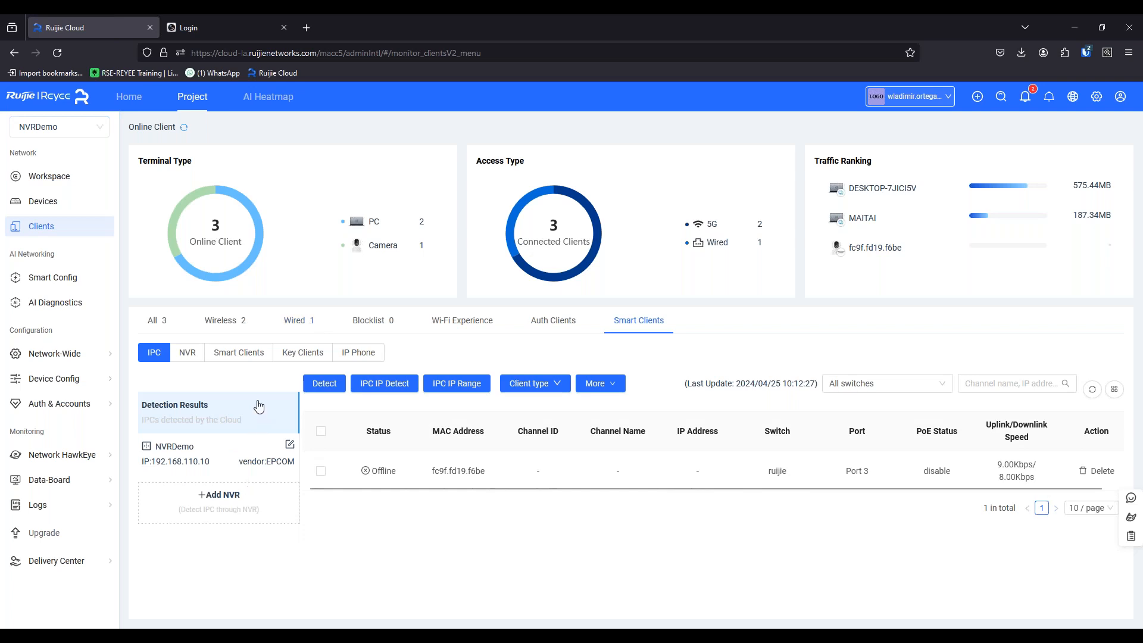
left_click(182, 364)
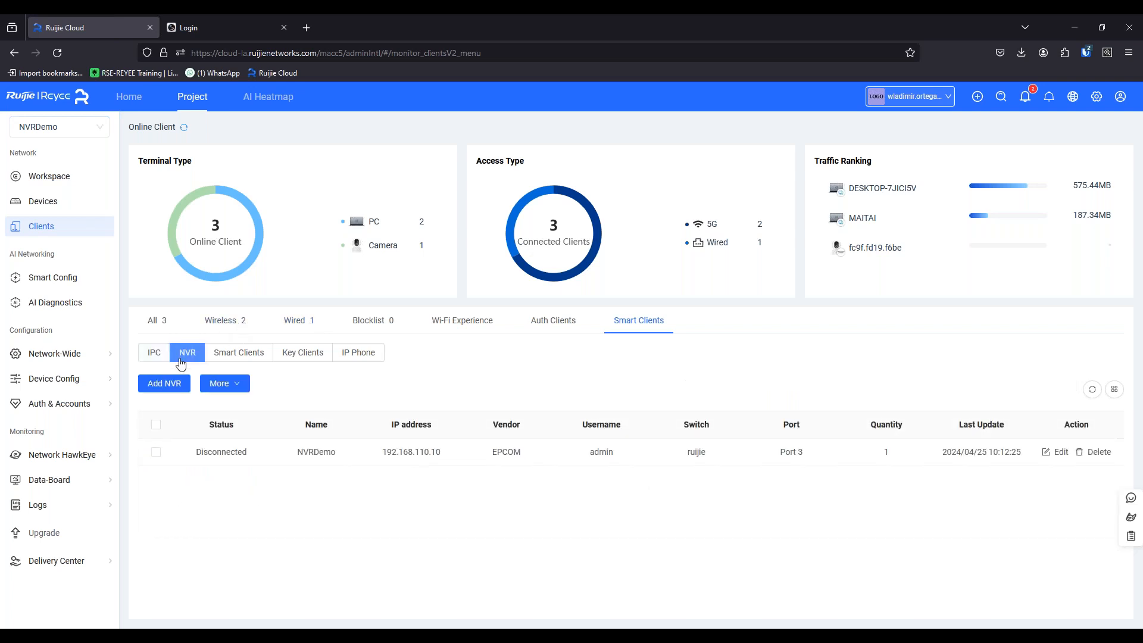
left_click(157, 357)
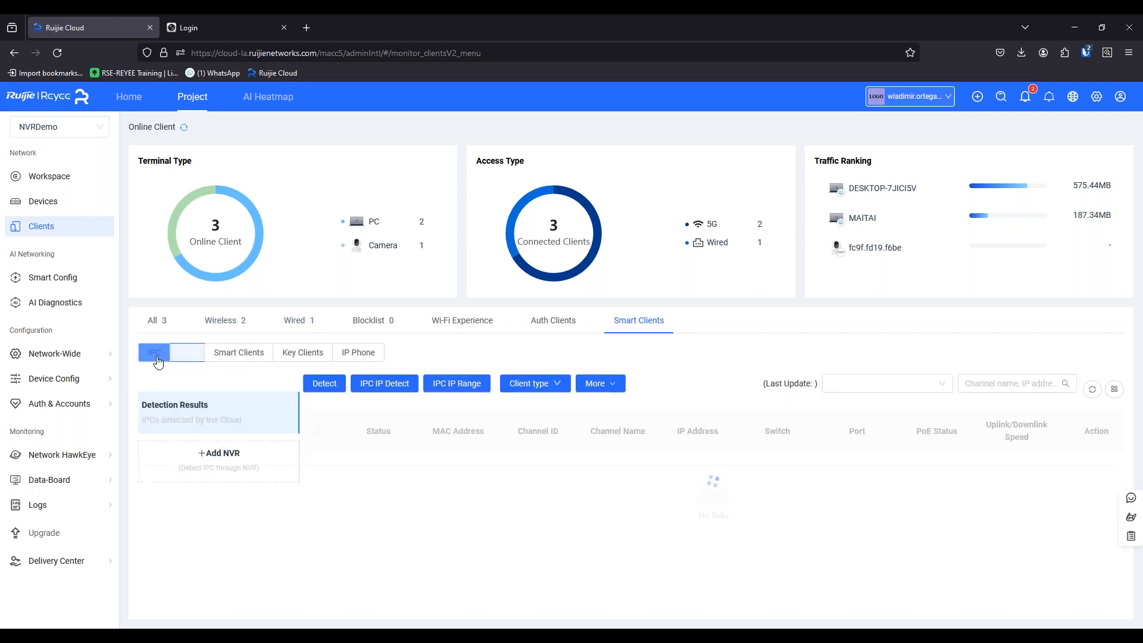
left_click(154, 320)
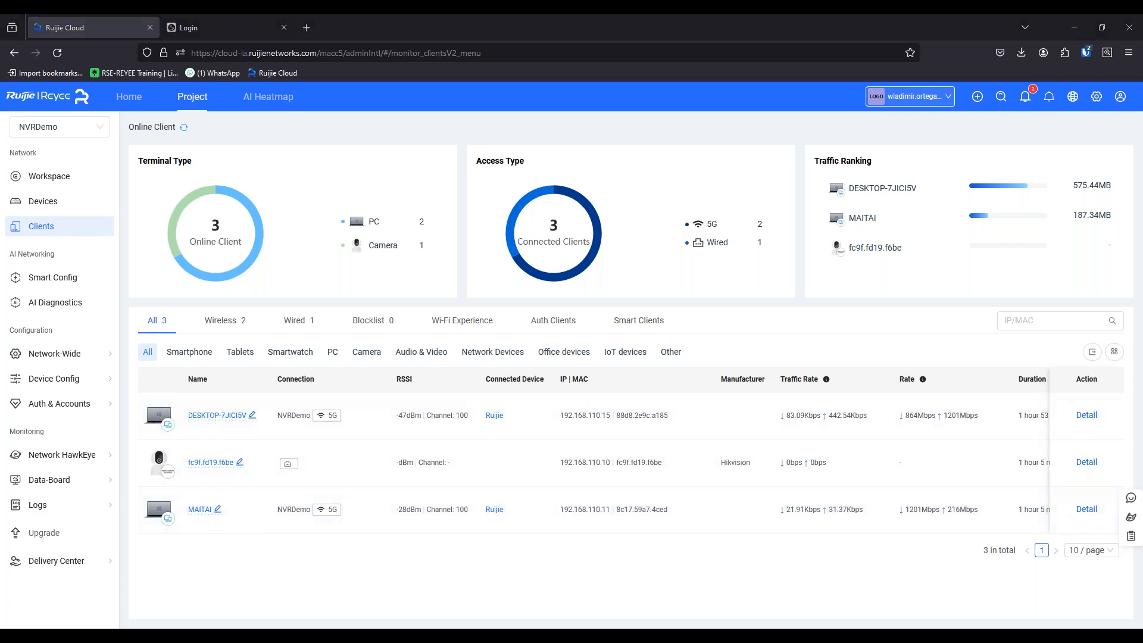
Go to the NVRDemo project's workspace and examine its actual network topology.
left_click(66, 176)
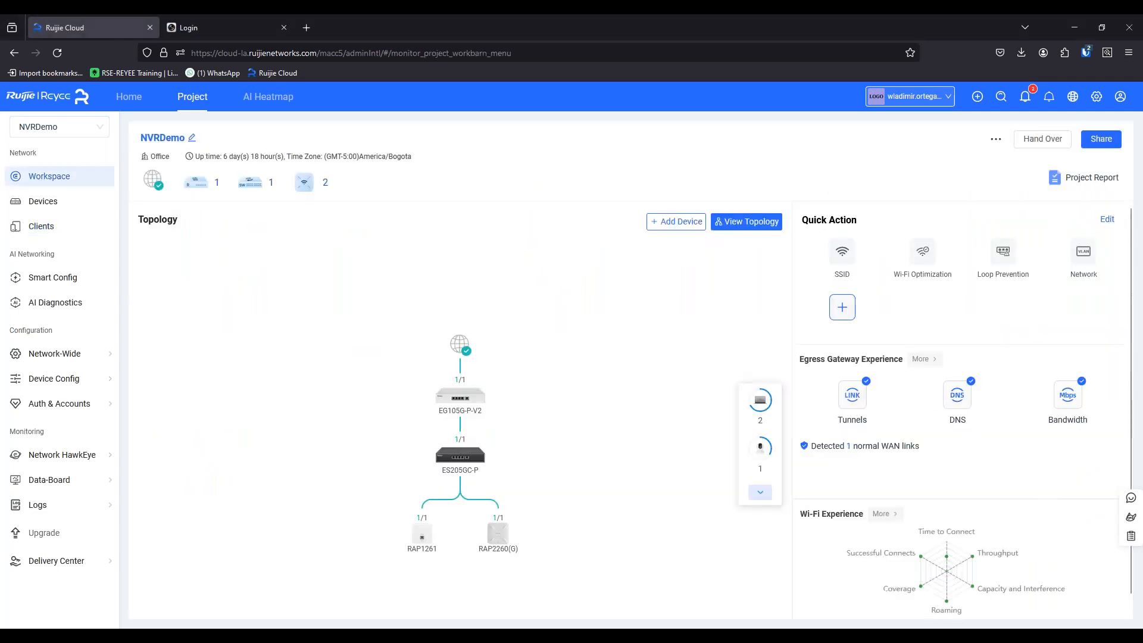
left_click(742, 224)
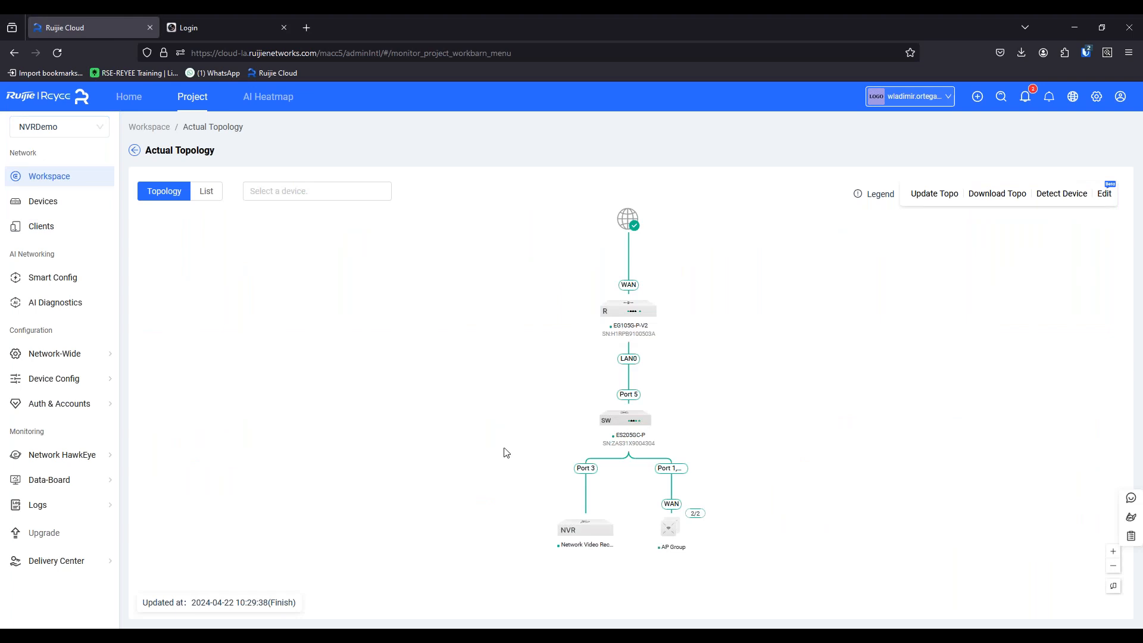
Switch to the PowerPoint presentation and start the slide show from the closing Thanks slide.
left_click(800, 636)
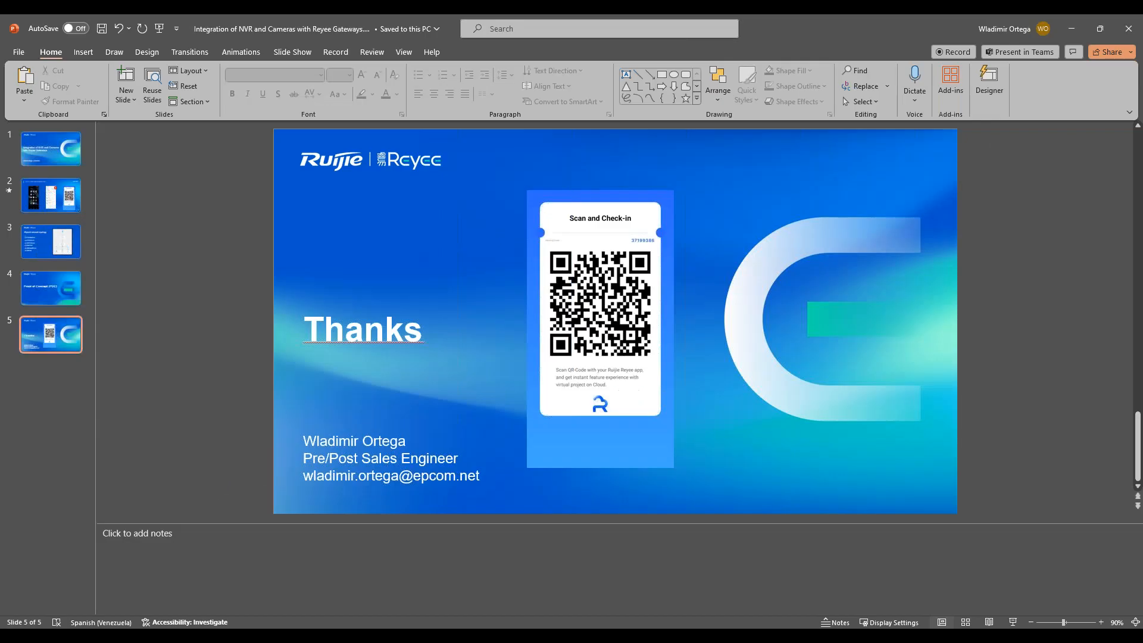
left_click(1012, 622)
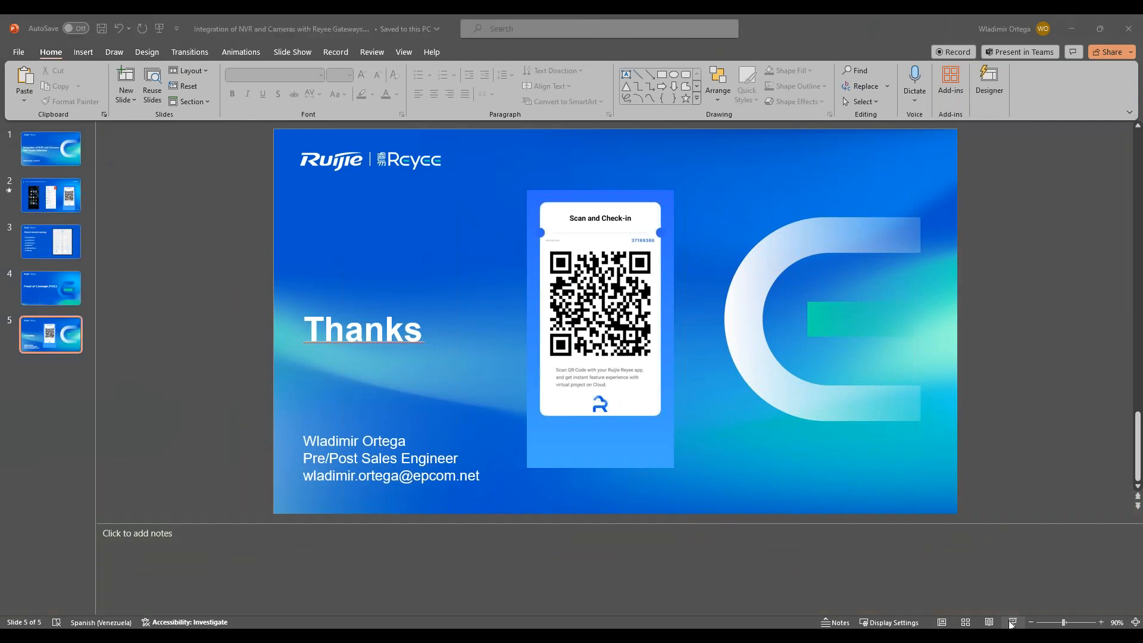